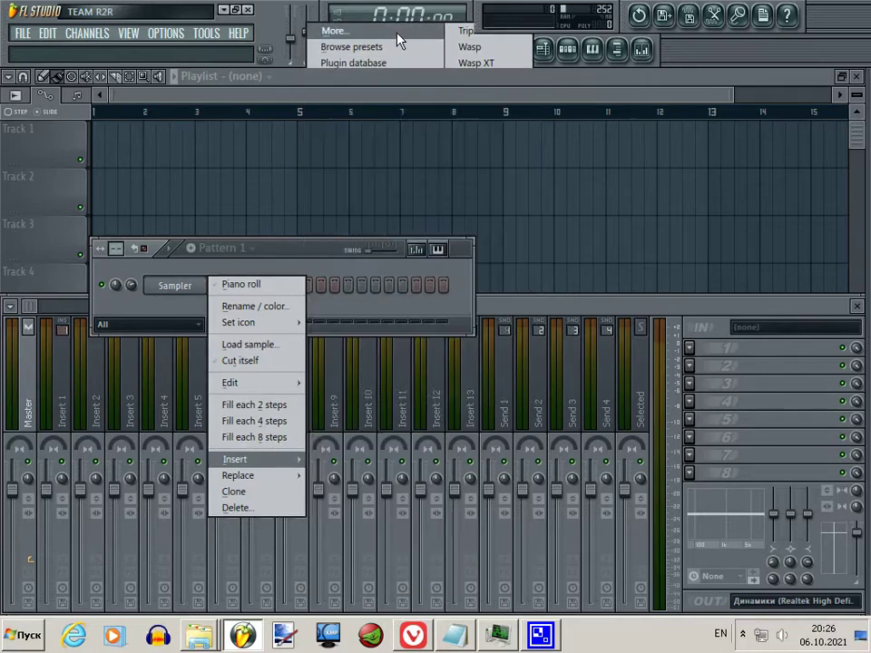
# - Insert the ProteusVX generator as a new channel from the full plugin list
pyautogui.press('End')
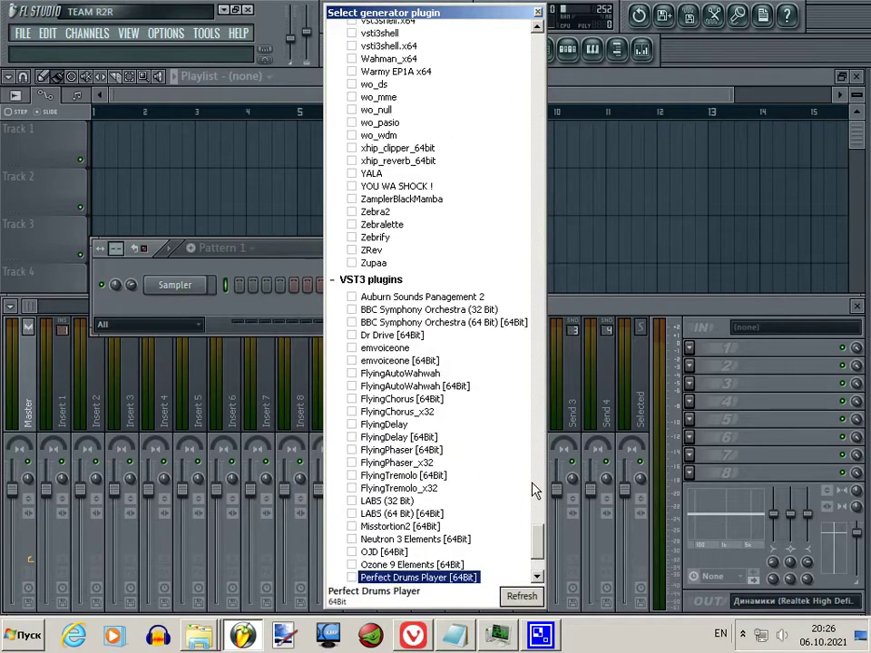
pyautogui.scroll(14, 532, 490)
pyautogui.scroll(20, 532, 490)
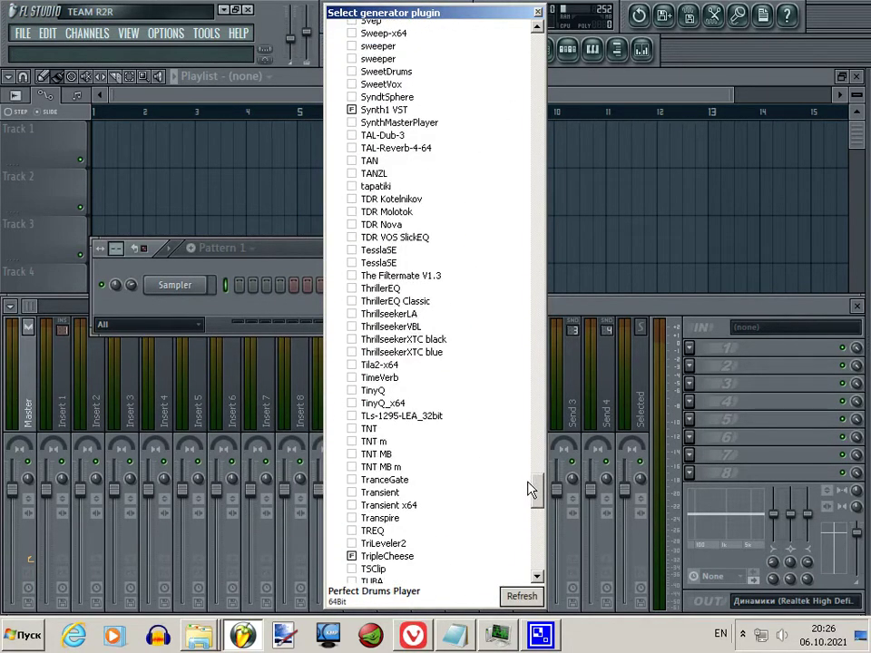
pyautogui.scroll(10, 530, 490)
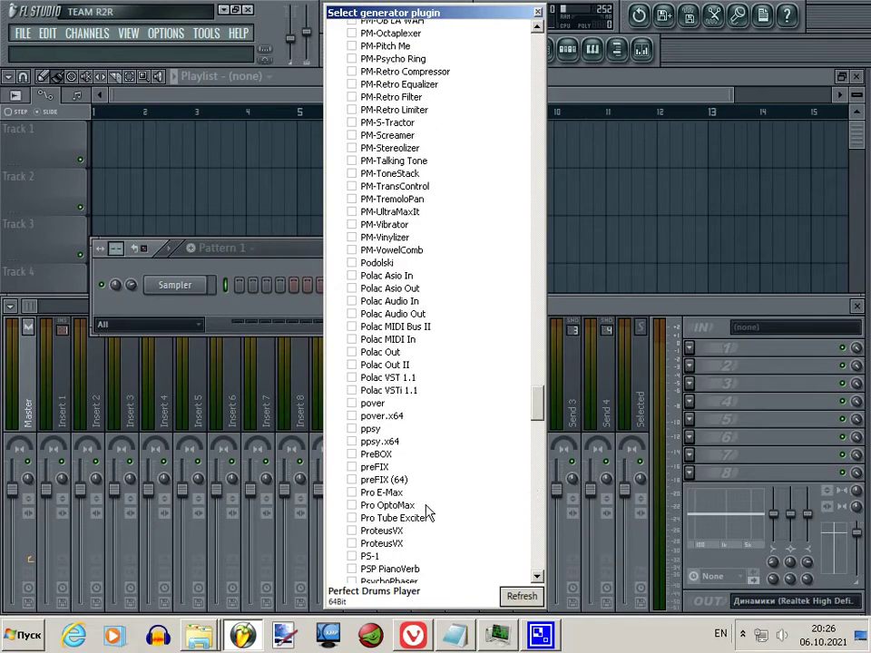
pyautogui.click(407, 531)
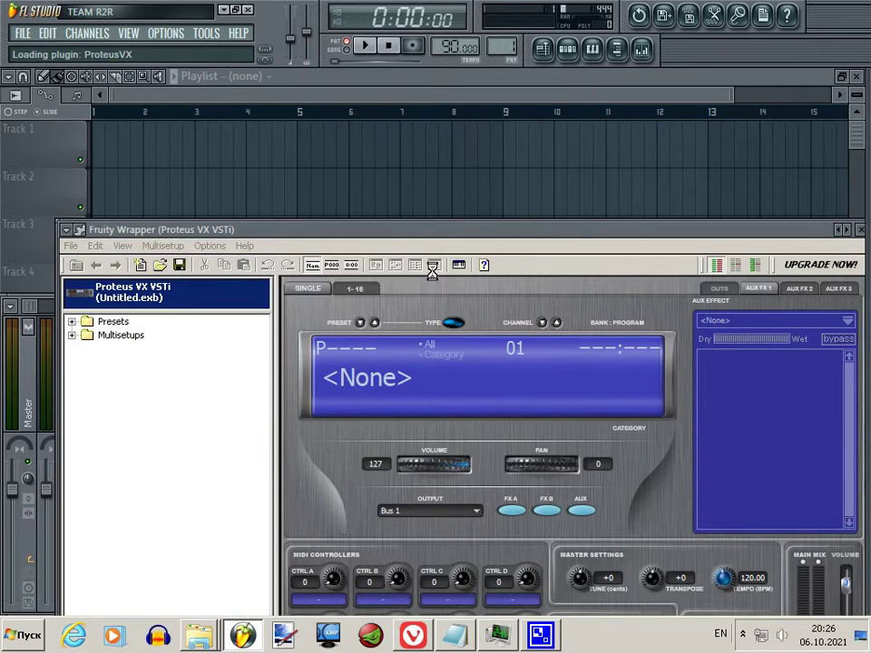
# - Move the plugin window up and load the recent bank Proteus X Composer v2.0.1.exb into Proteus VX
pyautogui.moveTo(453, 242); pyautogui.dragTo(422, 97)
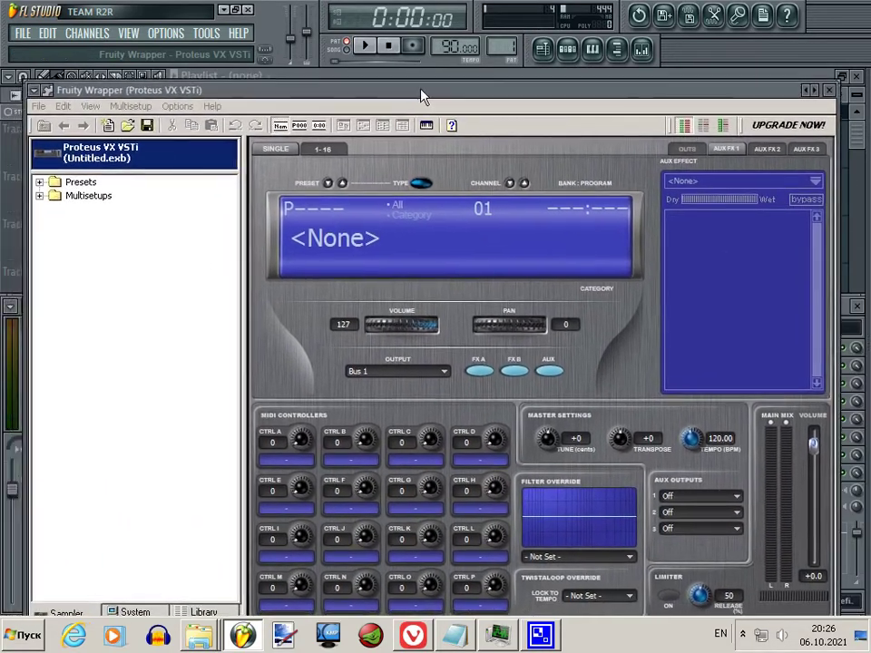
pyautogui.click(39, 107)
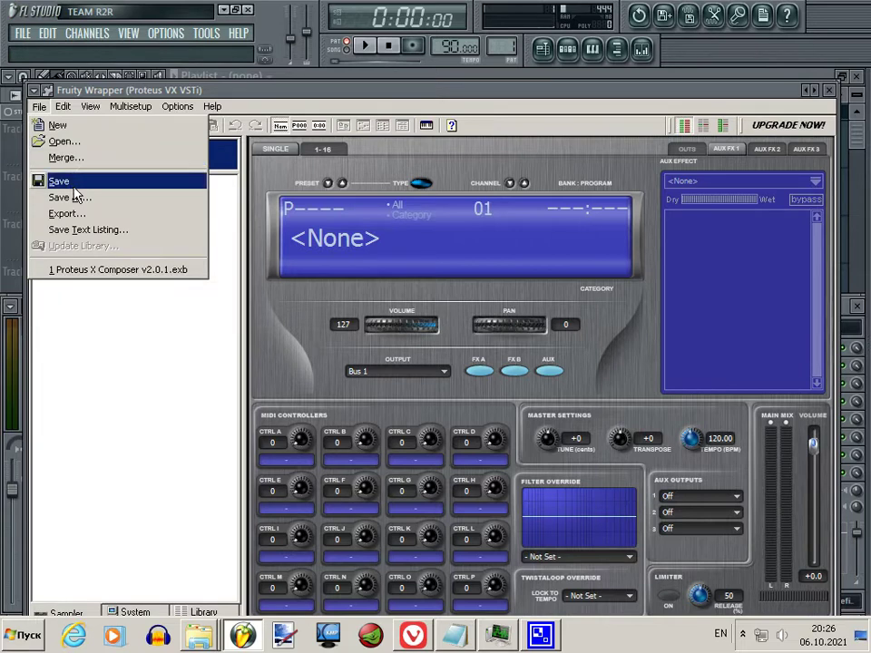
pyautogui.click(93, 273)
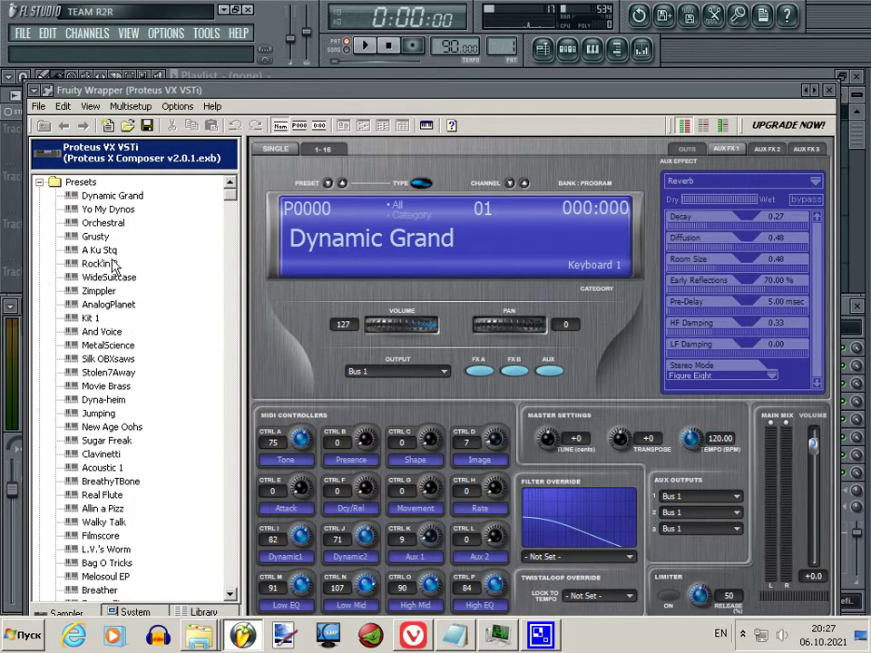
# - Bring up the step sequencer above the plugin window and open the Proteus VX channel settings
pyautogui.moveTo(346, 93); pyautogui.dragTo(350, 274)
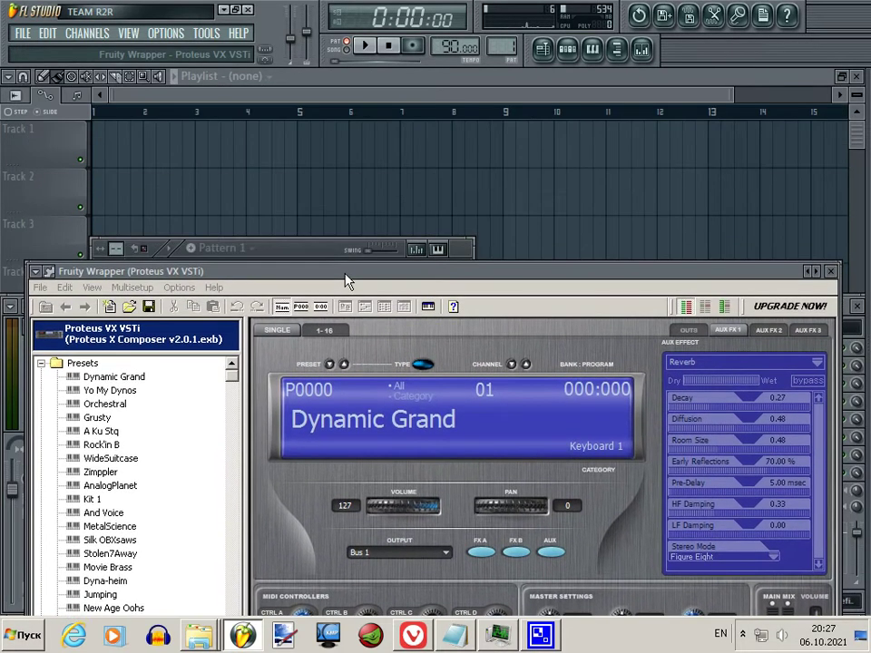
pyautogui.press('F6')
pyautogui.moveTo(318, 195); pyautogui.dragTo(312, 149)
pyautogui.click(170, 180)
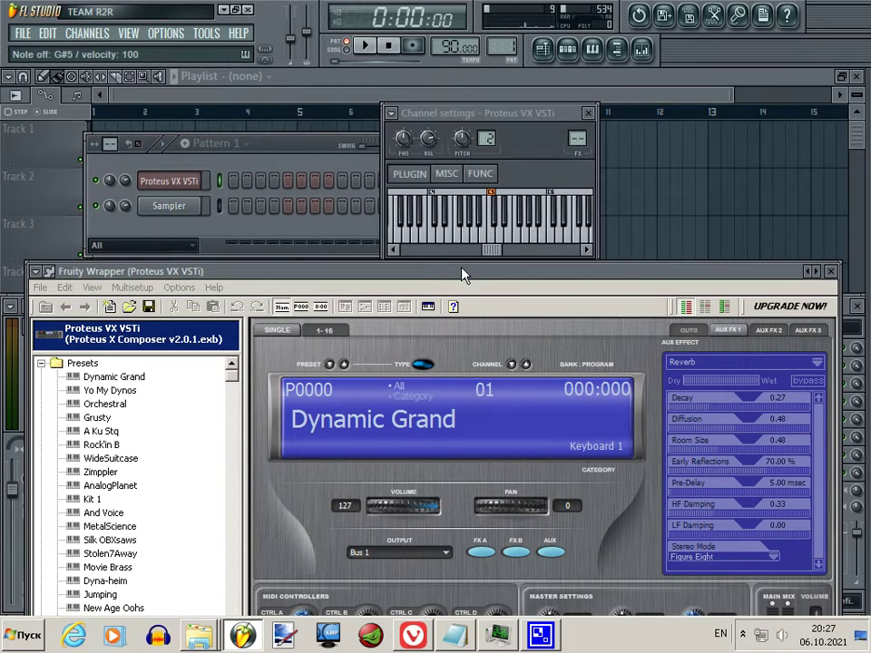
pyautogui.moveTo(465, 275); pyautogui.dragTo(466, 228)
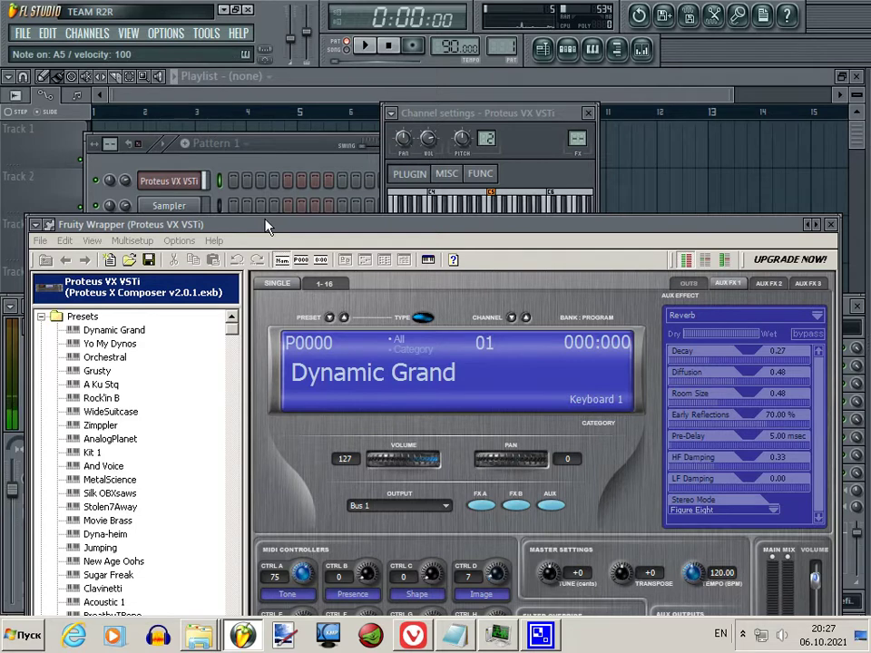
# - Play a few test notes with the Dynamic Grand preset and move the plugin window further up
pyautogui.press('z')
pyautogui.press('b')
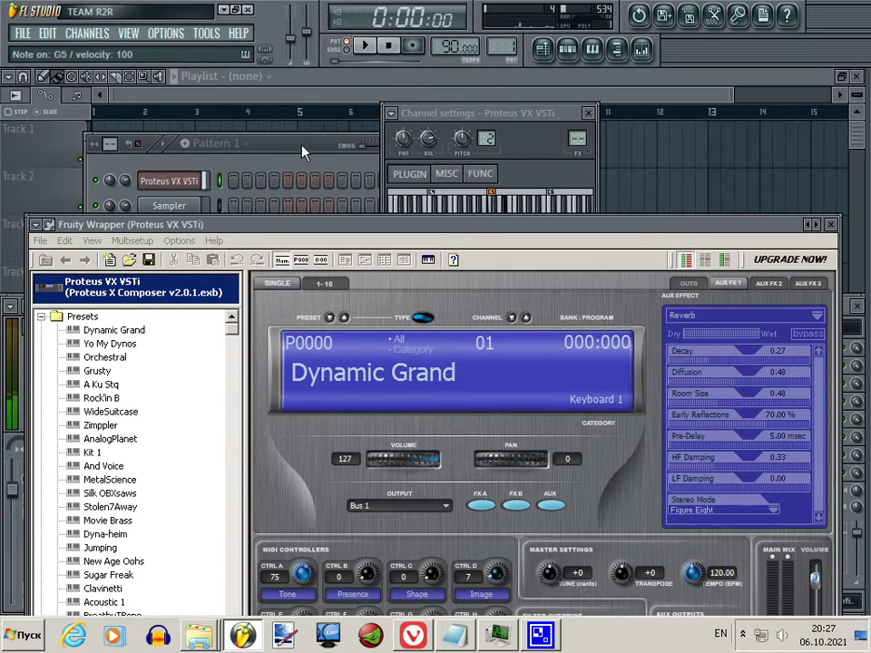
pyautogui.scroll(4, 295, 44)
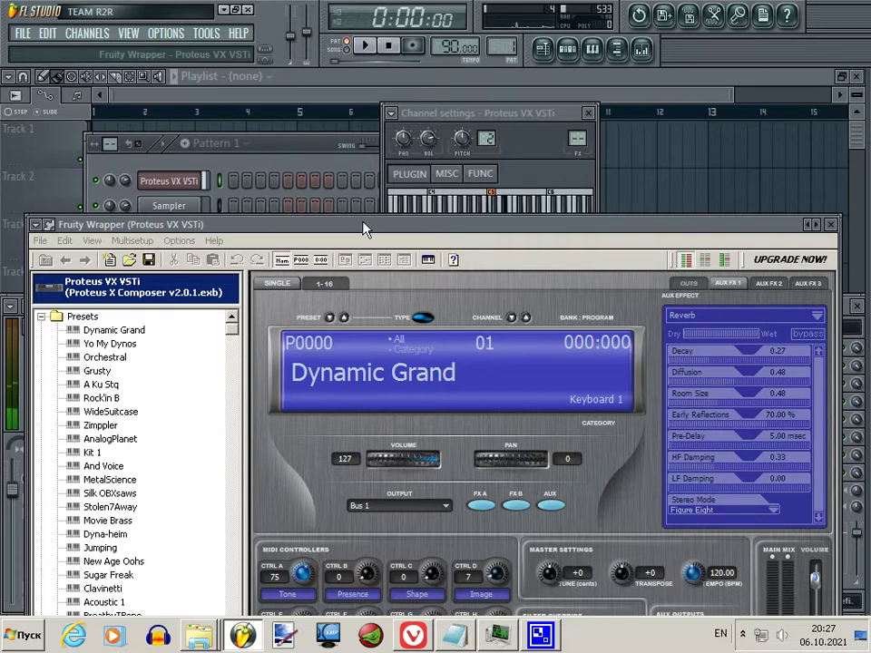
pyautogui.moveTo(363, 229); pyautogui.dragTo(372, 160)
pyautogui.press('d')
pyautogui.press('b')
# - Select the And Voice preset and audition it with several notes through the Proteus VX channel
pyautogui.click(113, 397)
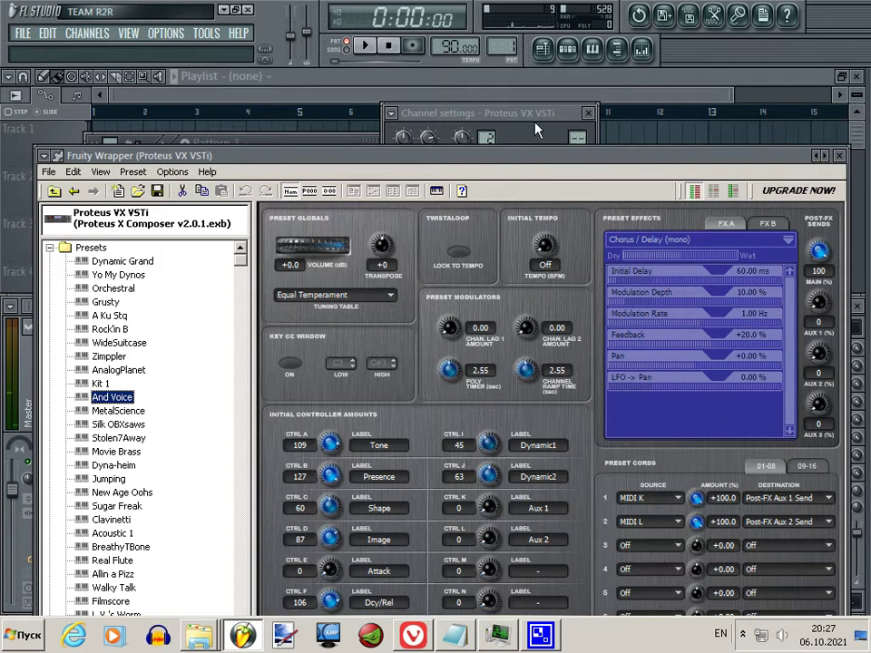
pyautogui.click(535, 129)
pyautogui.press('t')
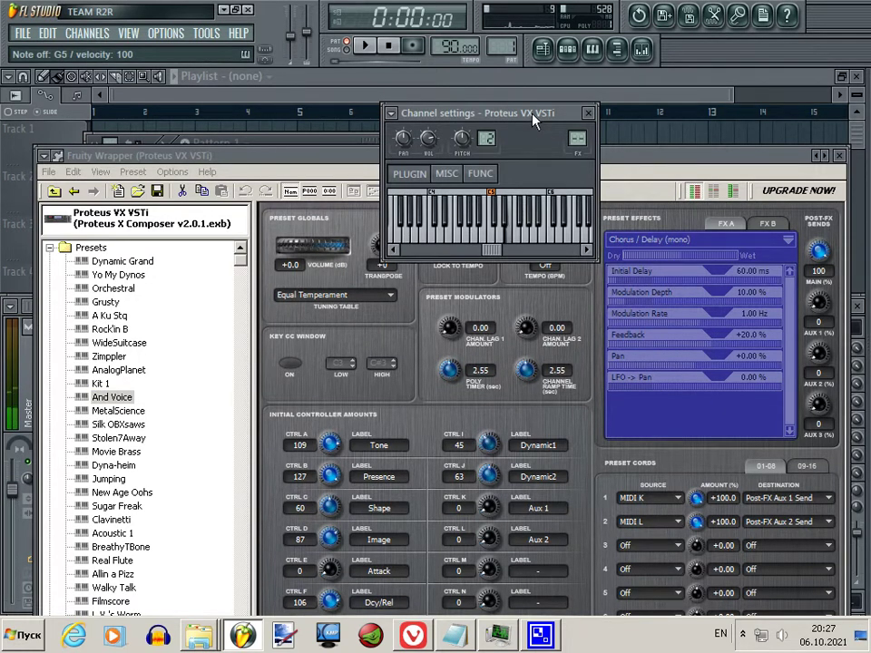
pyautogui.press('w')
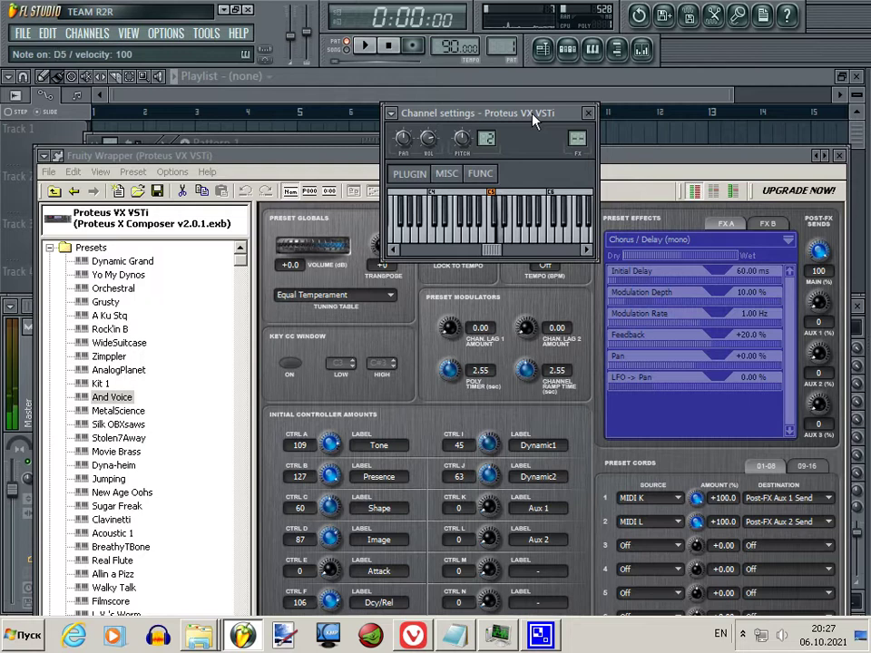
pyautogui.press('r')
pyautogui.press('y')
pyautogui.press('w')
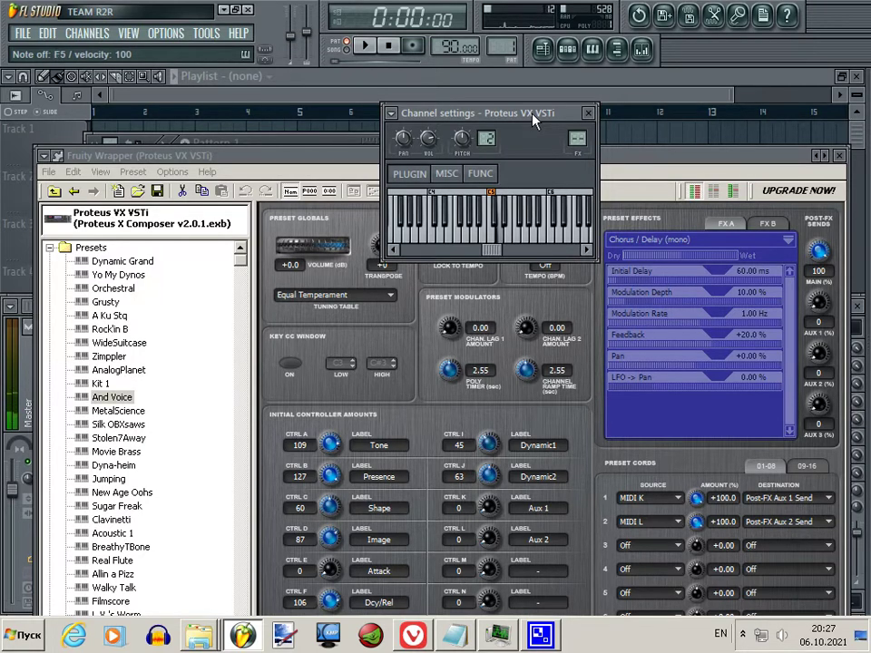
pyautogui.press('3')
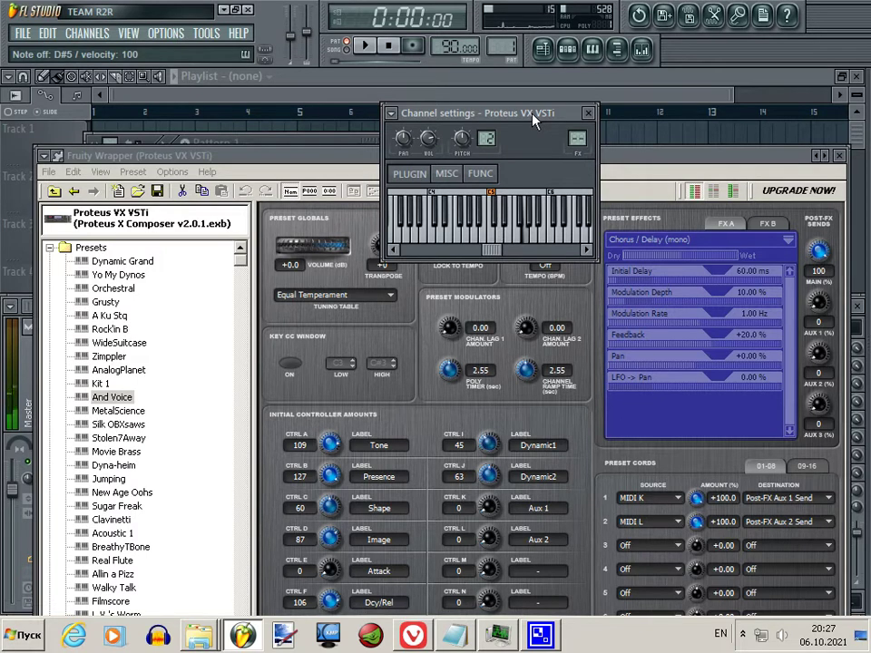
# - Switch to the AnalogPlanet preset and audition it with notes such as G5 and C5
pyautogui.click(117, 370)
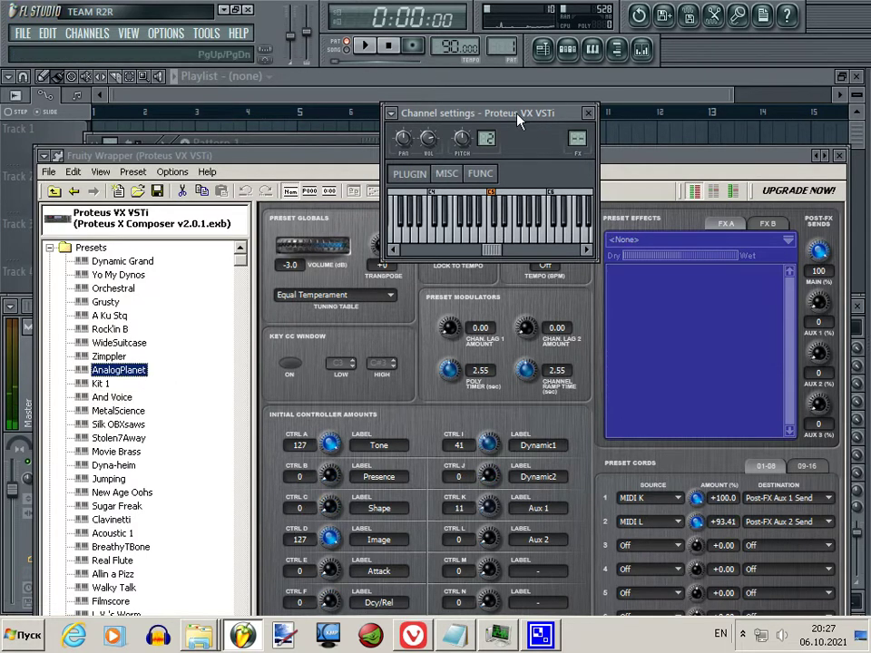
pyautogui.press('t')
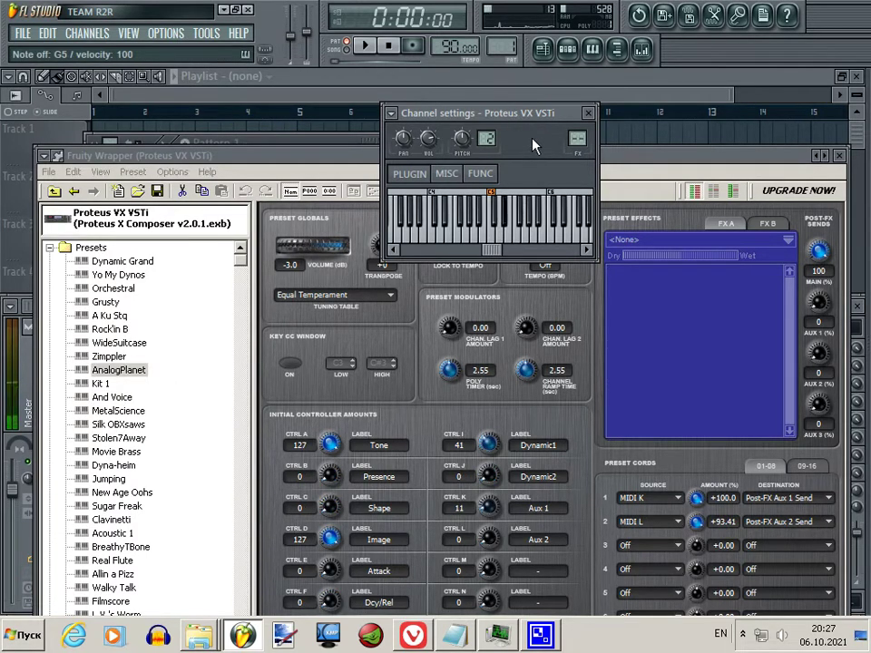
pyautogui.press('q')
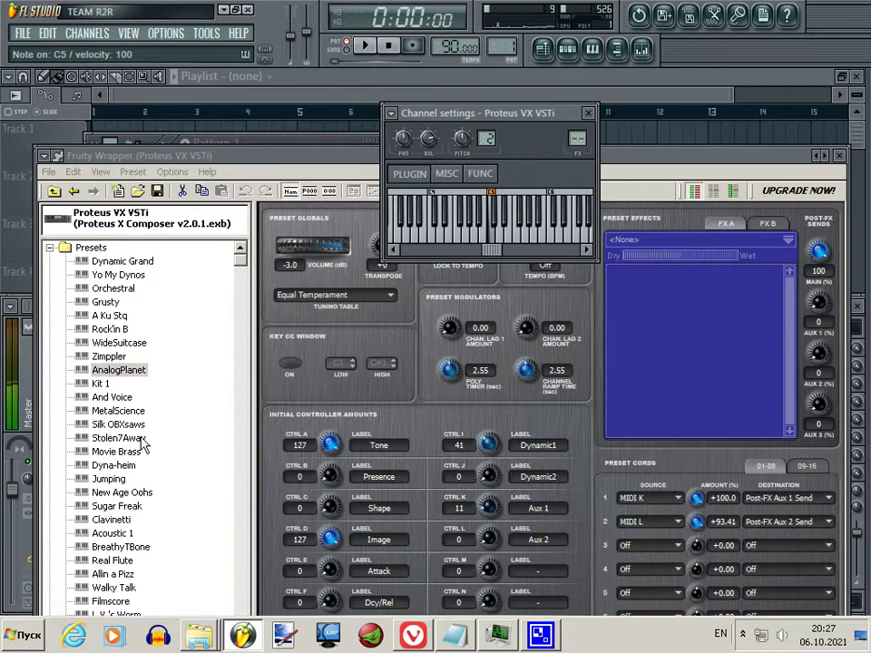
# - Select the Stolen7Away preset and audition it with notes in the fourth and fifth octaves
pyautogui.click(138, 439)
pyautogui.press('t')
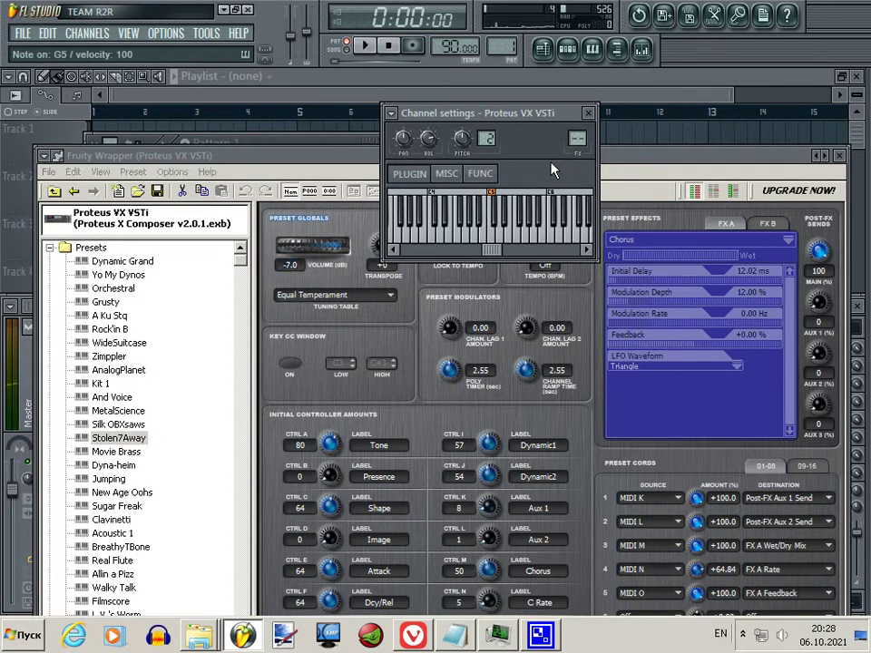
pyautogui.press('q')
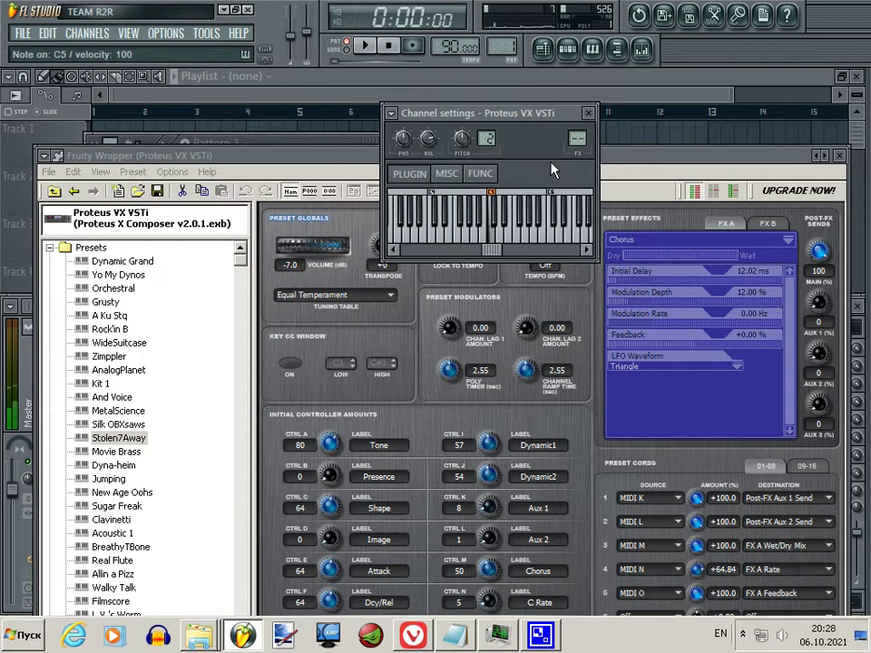
pyautogui.press('t')
pyautogui.press('n')
pyautogui.press('b')
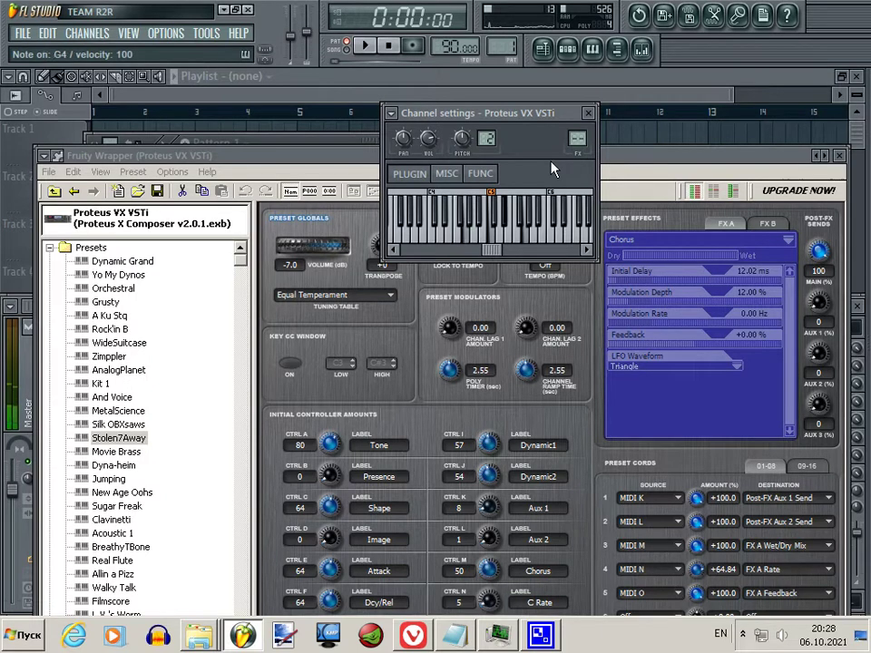
pyautogui.press('t')
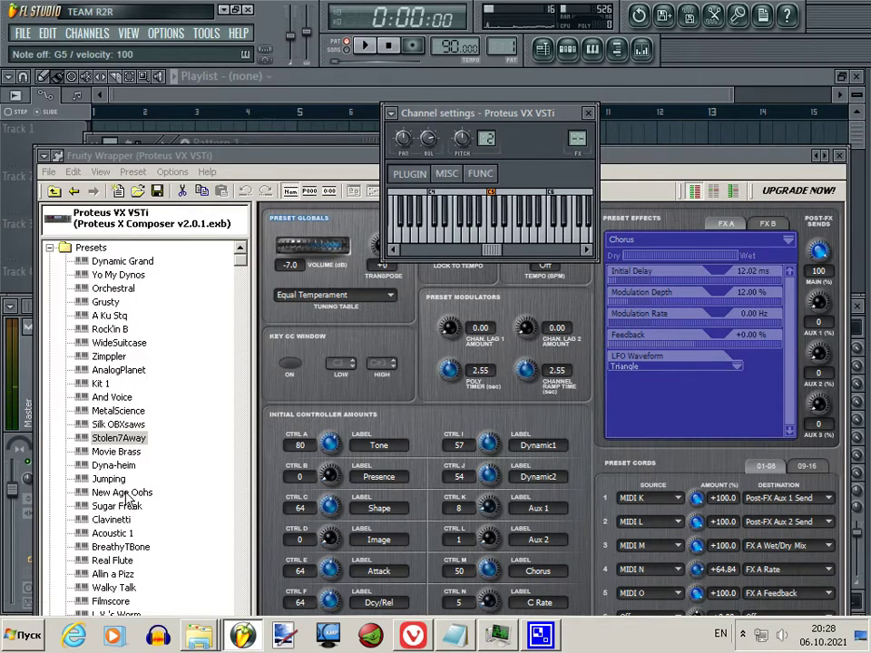
# - Select the New Age Oohs preset and audition it with several notes up to C6
pyautogui.click(124, 493)
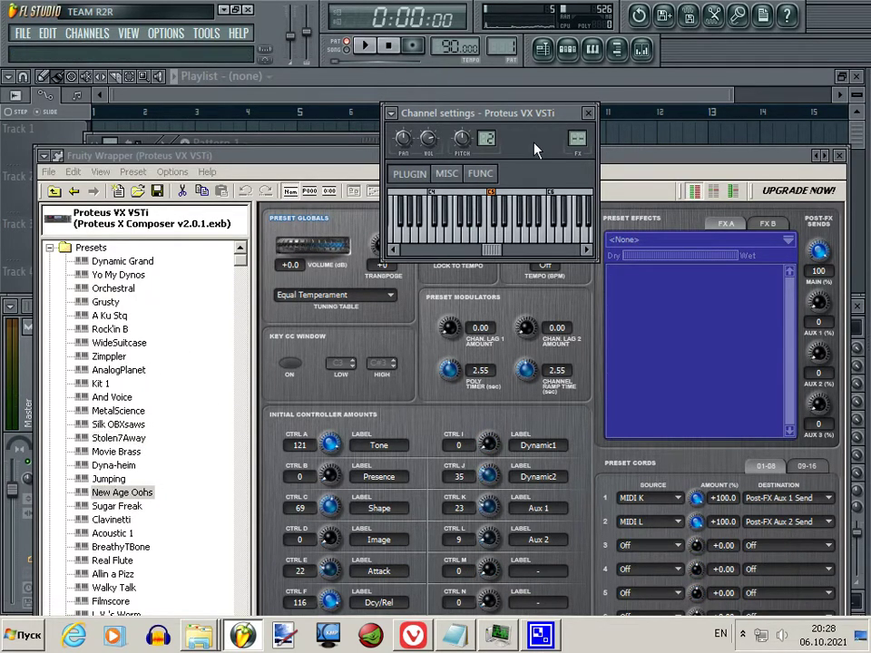
pyautogui.press('e')
pyautogui.press('3')
pyautogui.press('t')
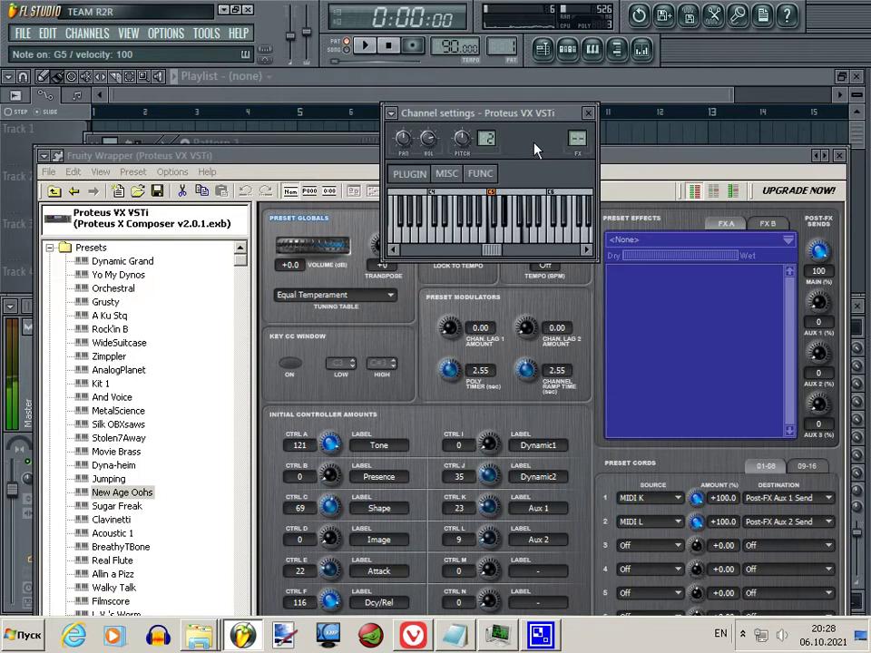
pyautogui.press('u')
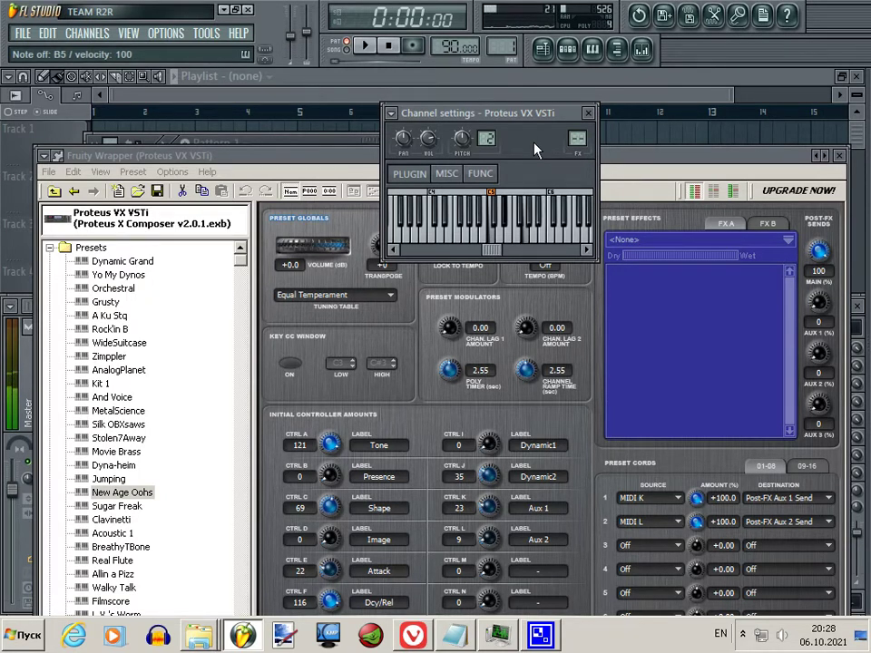
pyautogui.press('i')
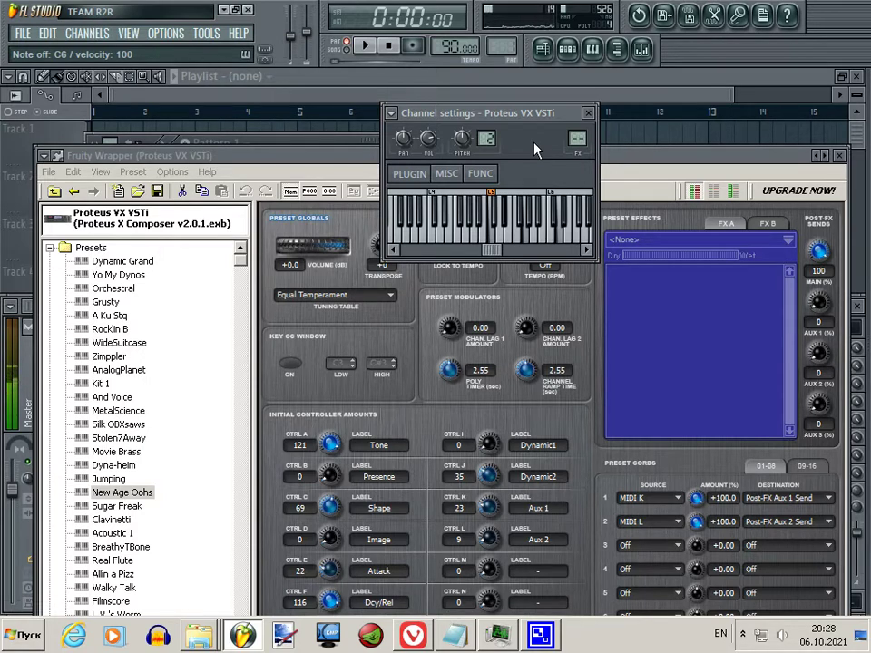
pyautogui.press('n')
pyautogui.press('t')
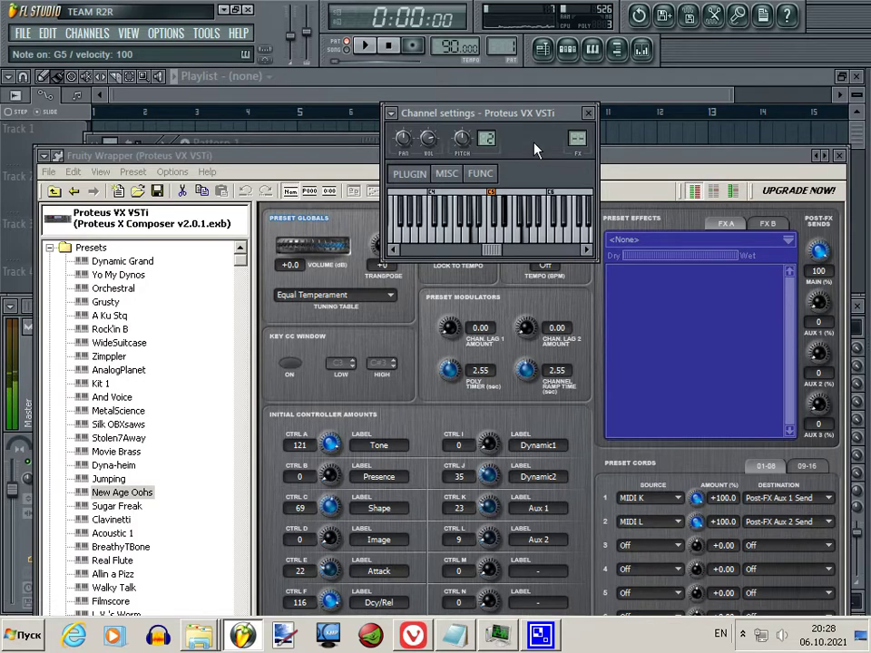
# - Select the BreathyTBone preset and browse the preset list down to the brass sounds
pyautogui.click(104, 545)
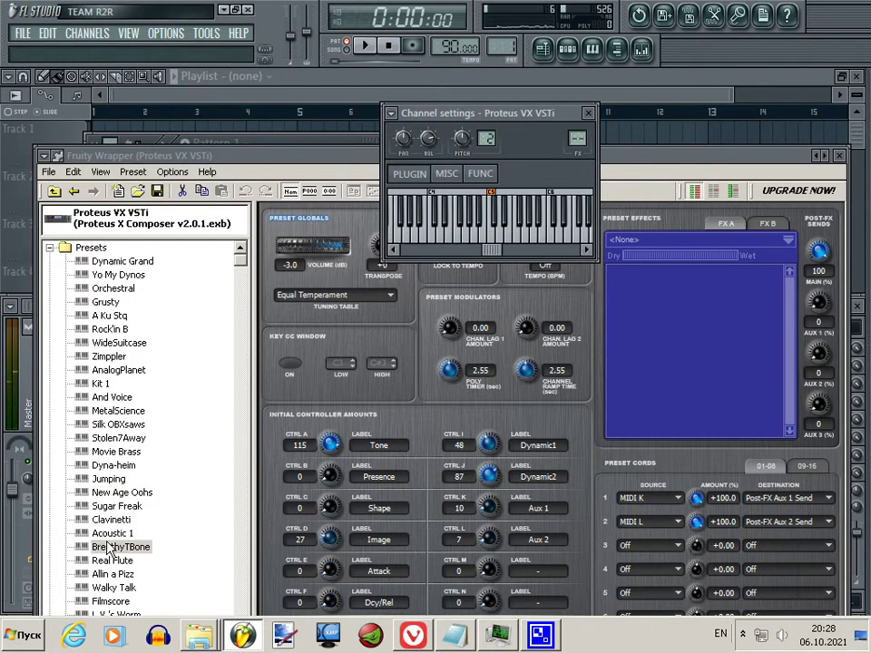
pyautogui.moveTo(237, 269); pyautogui.dragTo(237, 460)
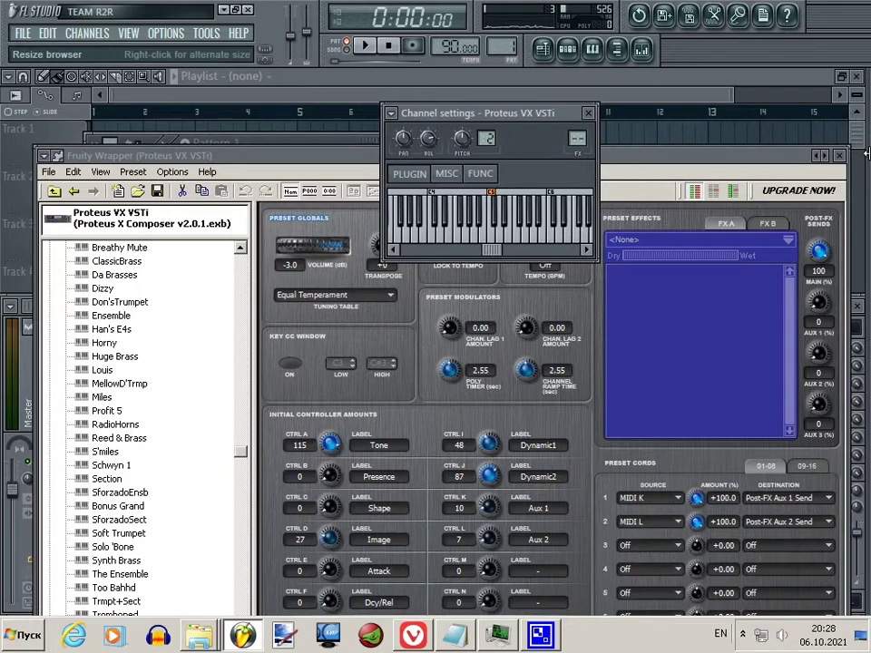
# - Close the plugin window and replace the Proteus VX channel with Kore Player, discarding the sampler's changes
pyautogui.click(838, 155)
pyautogui.rightClick(198, 178)
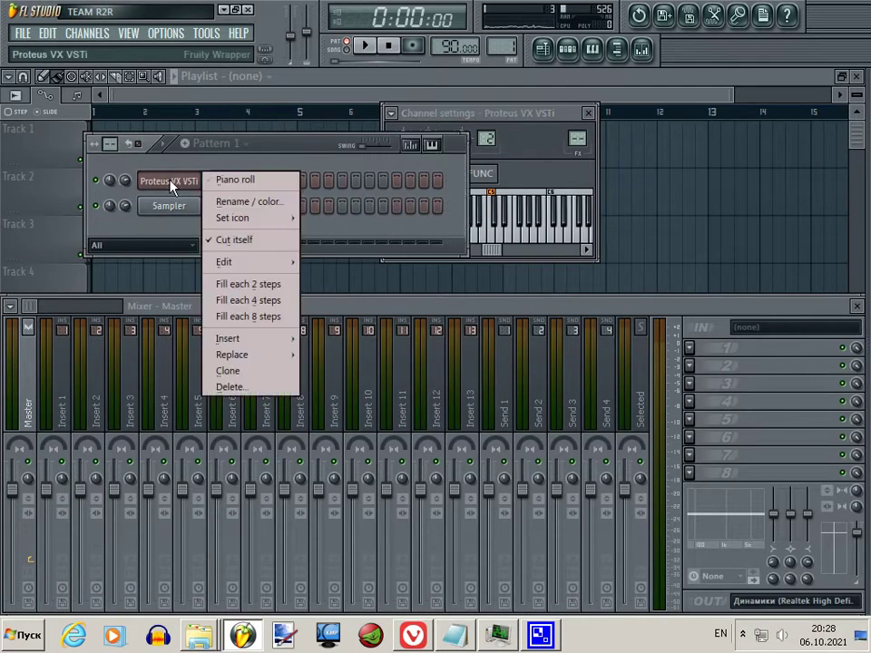
pyautogui.moveTo(248, 359)
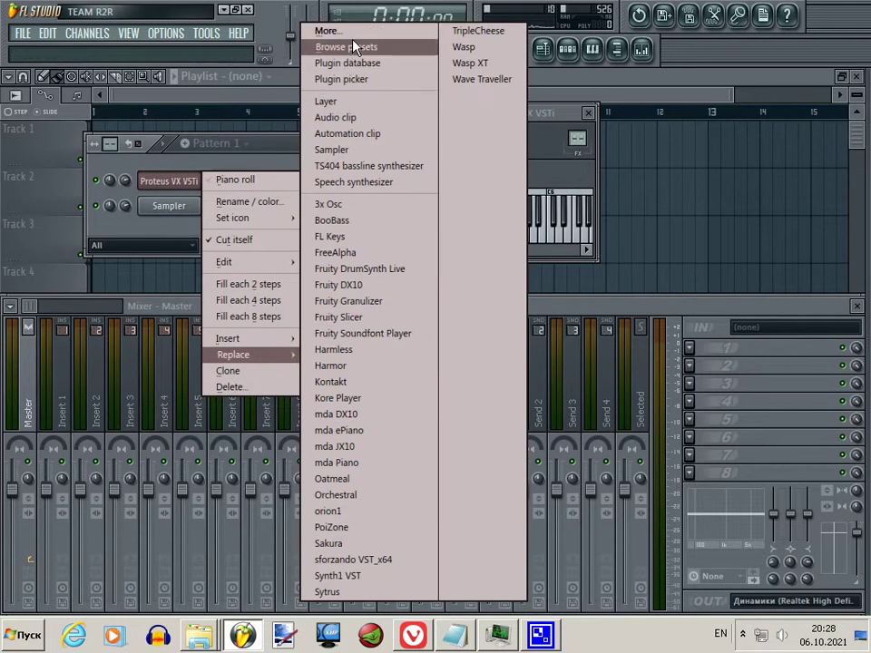
pyautogui.click(367, 398)
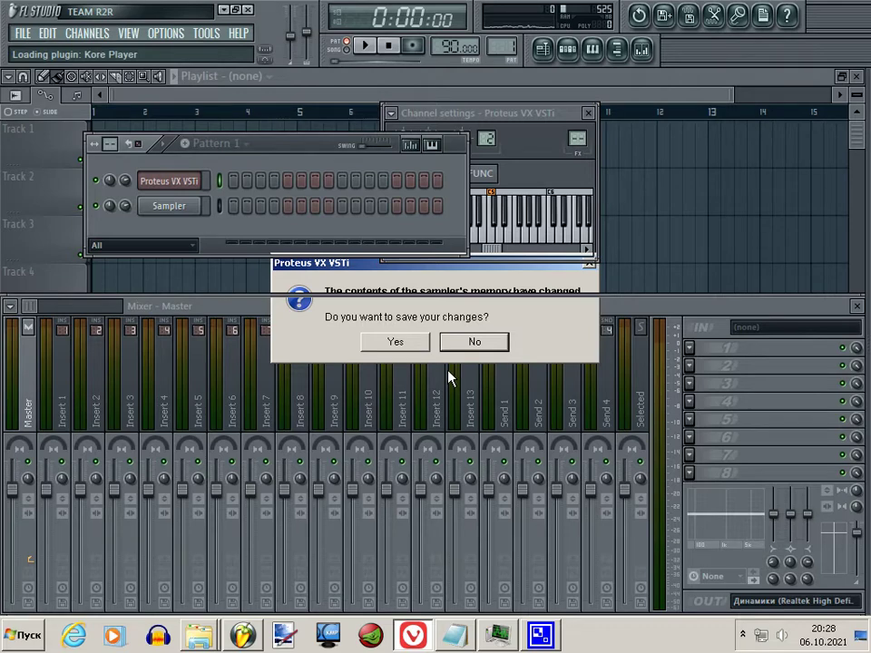
pyautogui.click(467, 342)
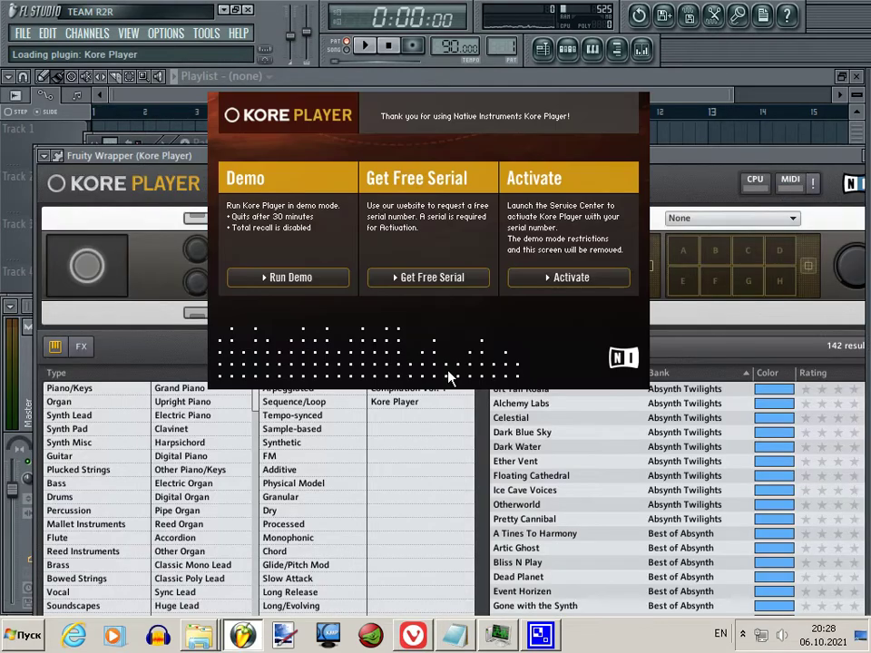
# - Run Kore Player in demo mode, load the Celestial preset and bring the Kore Player channel settings into view
pyautogui.click(290, 277)
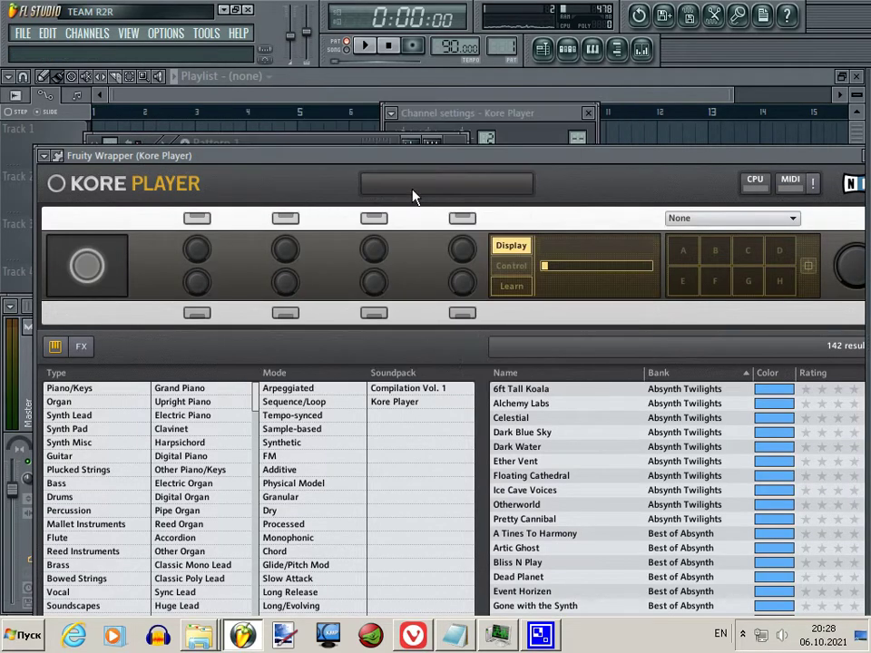
pyautogui.moveTo(461, 152); pyautogui.dragTo(428, 107)
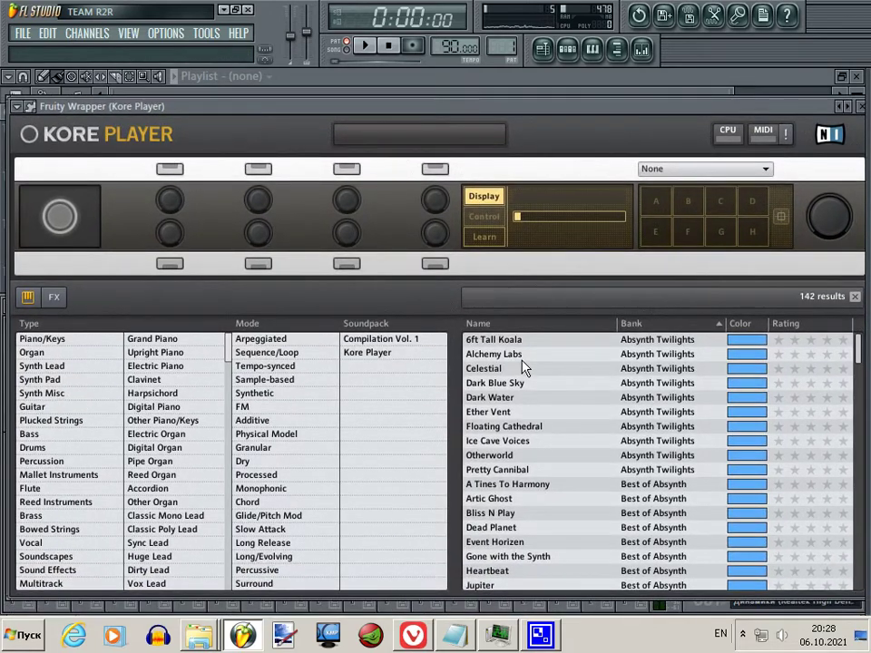
pyautogui.click(495, 368)
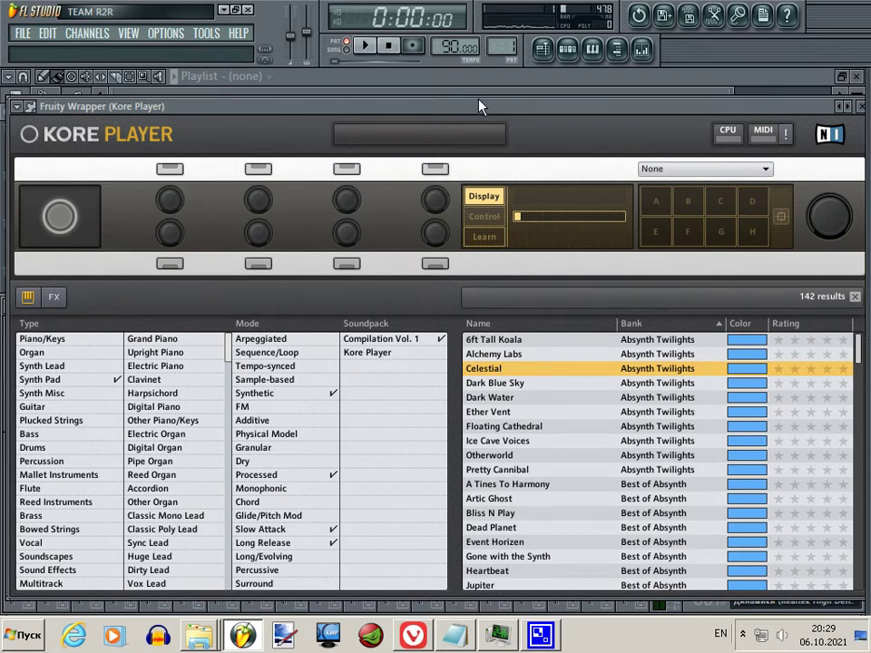
pyautogui.moveTo(481, 110); pyautogui.dragTo(464, 179)
pyautogui.click(324, 151)
pyautogui.click(172, 167)
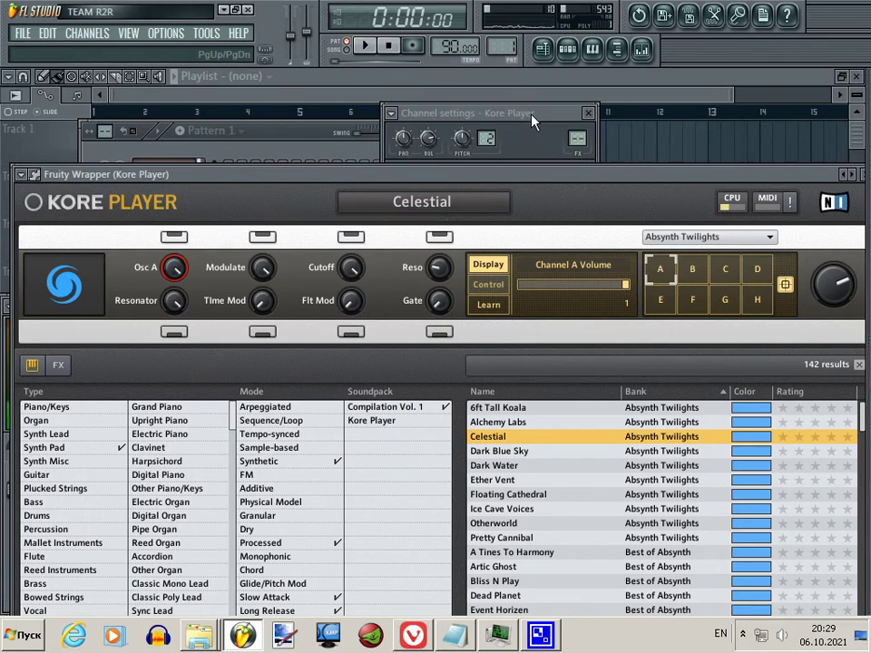
# - Audition the Celestial preset with the notes G5, D#5 and C5, keeping the channel windows uncovered
pyautogui.press('b')
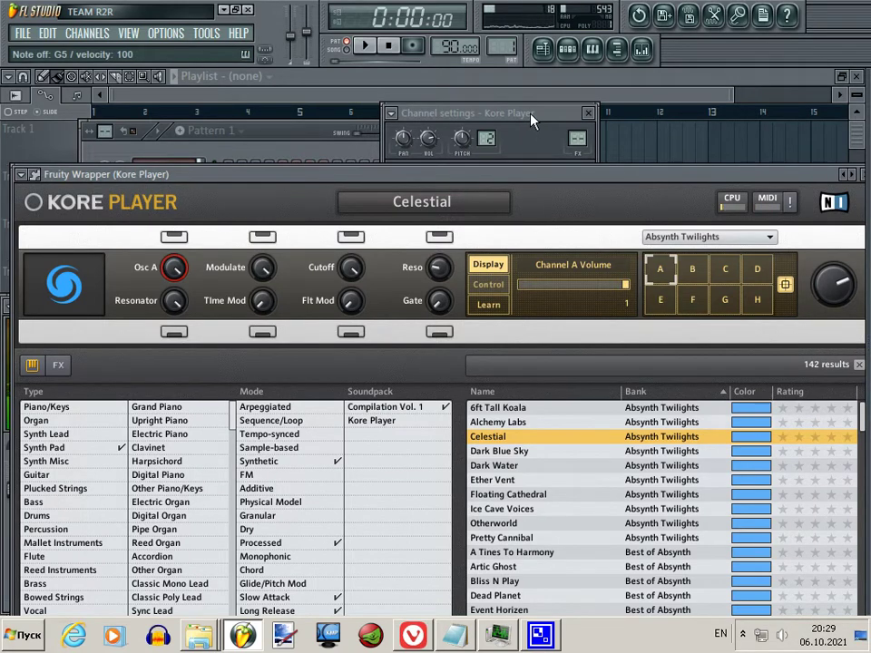
pyautogui.press('d')
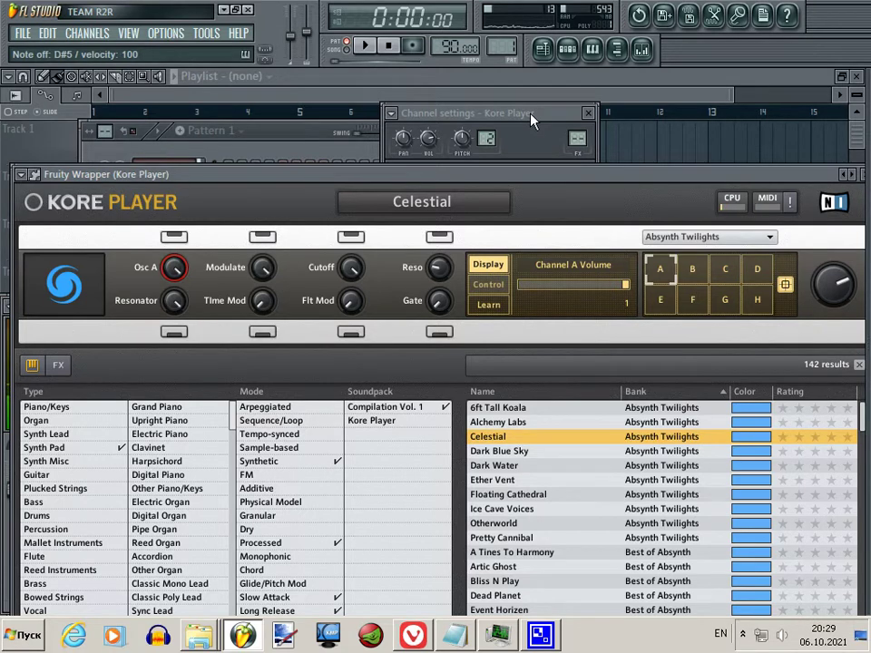
pyautogui.press('z')
pyautogui.moveTo(531, 114); pyautogui.dragTo(513, 107)
pyautogui.press('b')
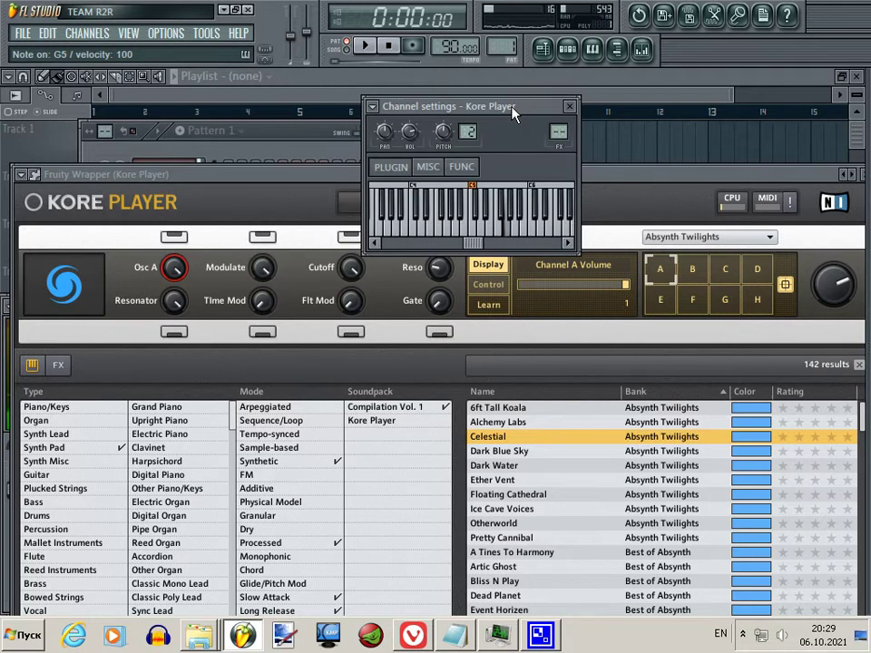
pyautogui.moveTo(255, 138); pyautogui.dragTo(255, 127)
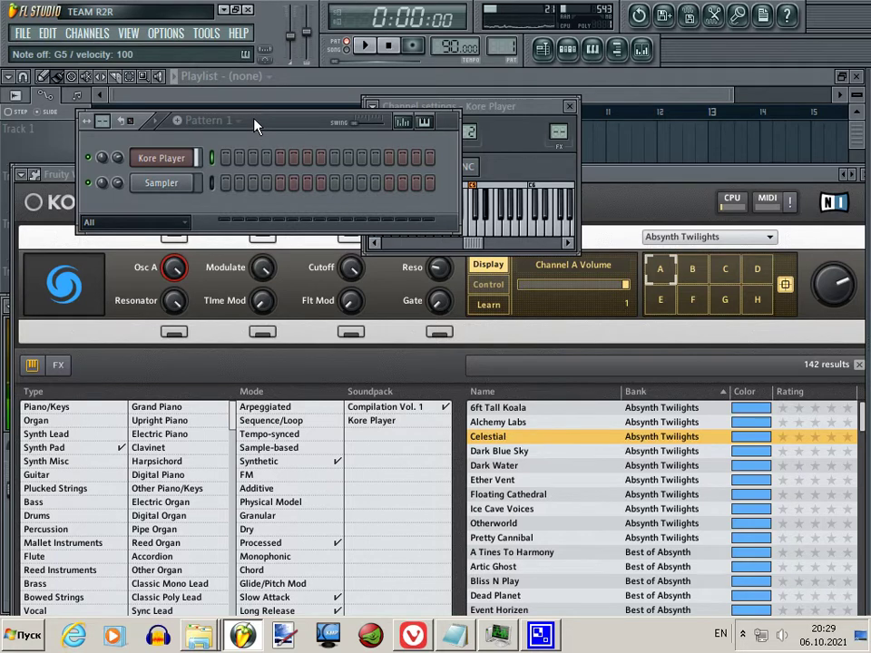
# - Load the Pretty Cannibal preset and audition it with notes between C5 and the sixth octave, including D#5 and D6
pyautogui.click(524, 538)
pyautogui.click(505, 150)
pyautogui.press('b')
pyautogui.press('d')
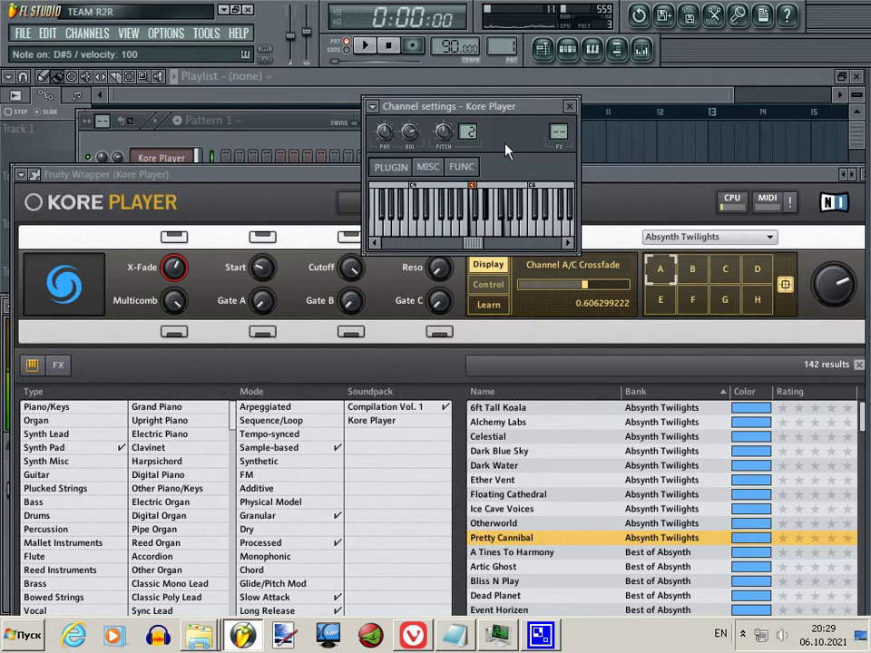
pyautogui.press('w')
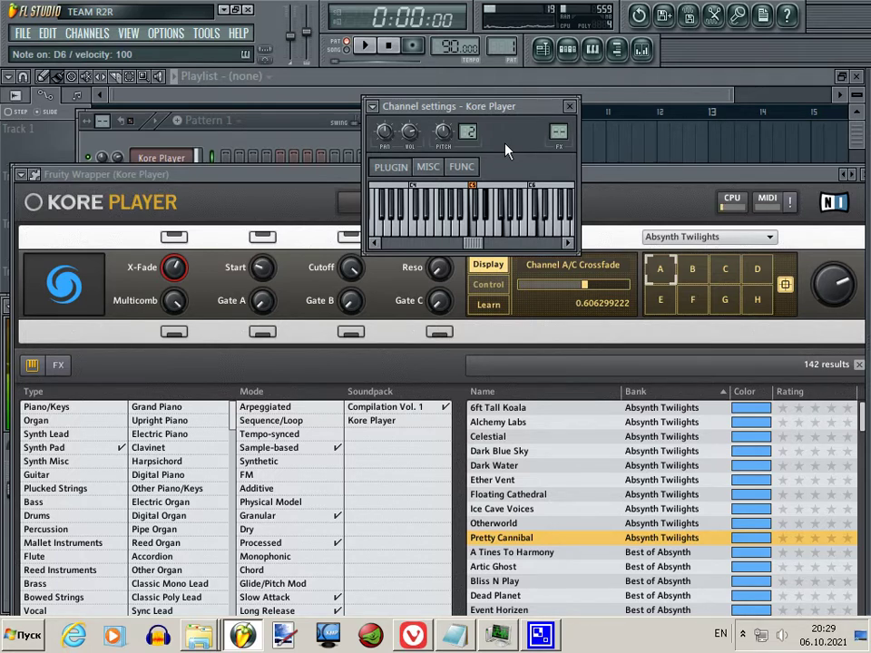
pyautogui.press('w')
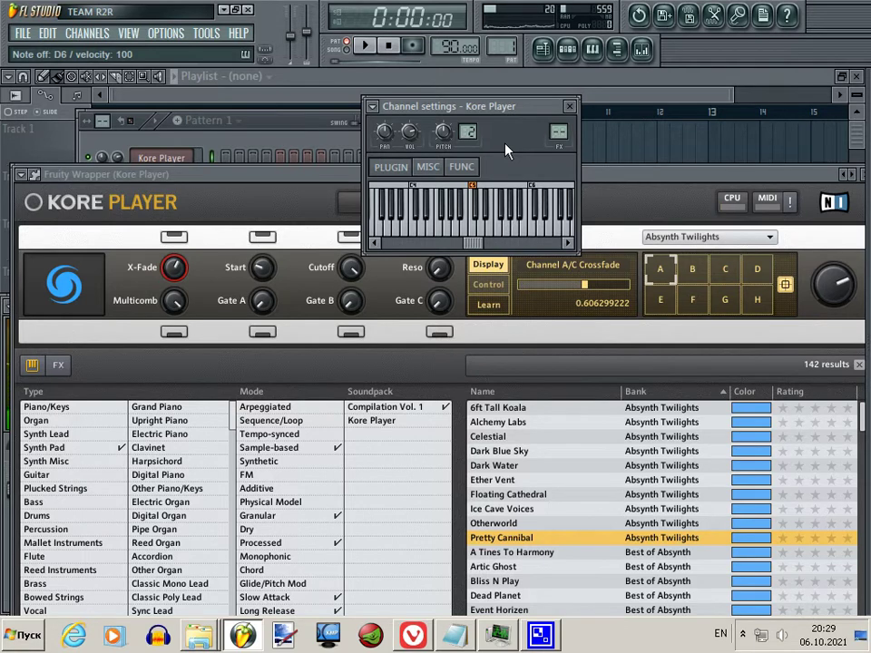
pyautogui.press('d')
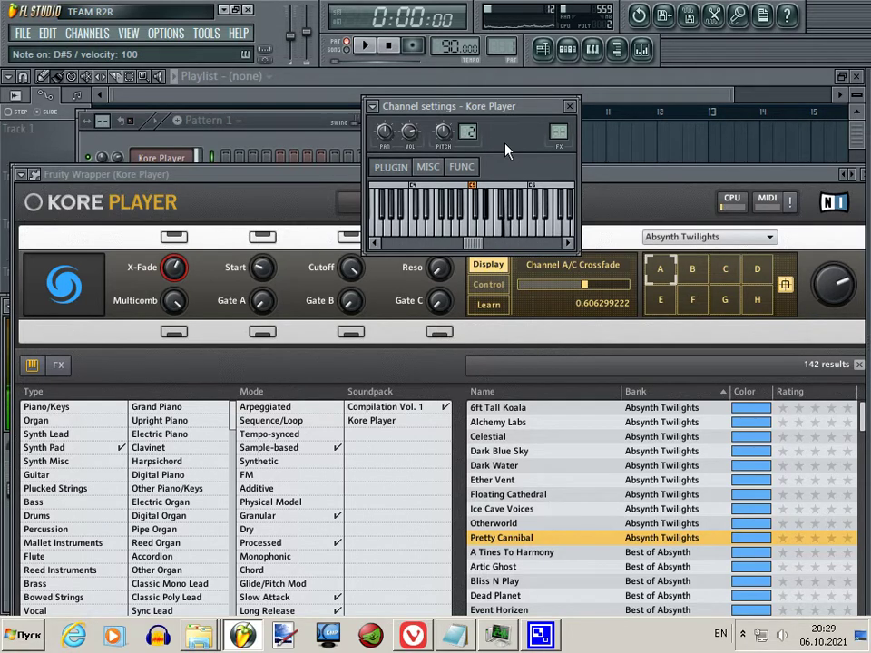
pyautogui.press('z')
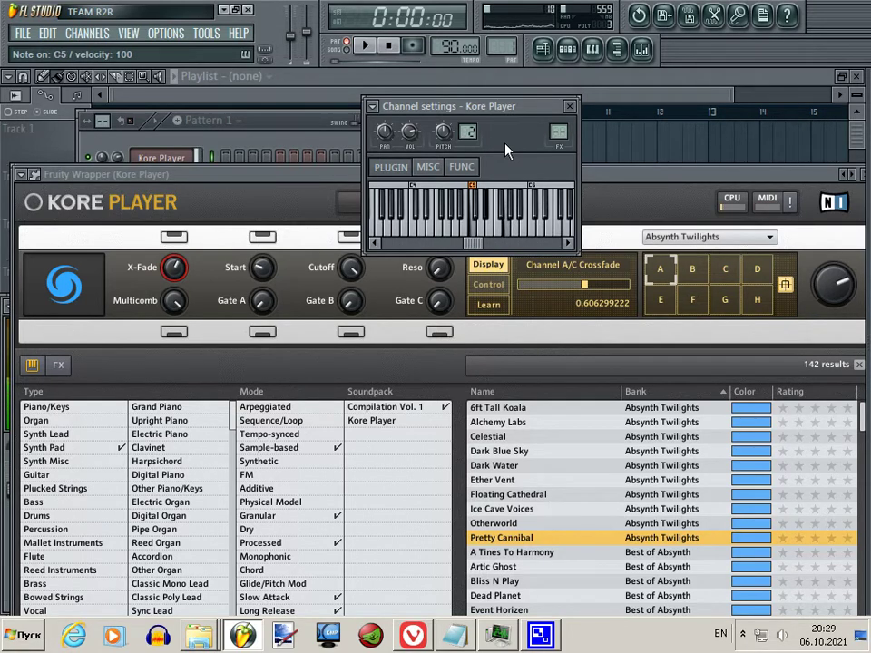
pyautogui.press('e')
pyautogui.press('w')
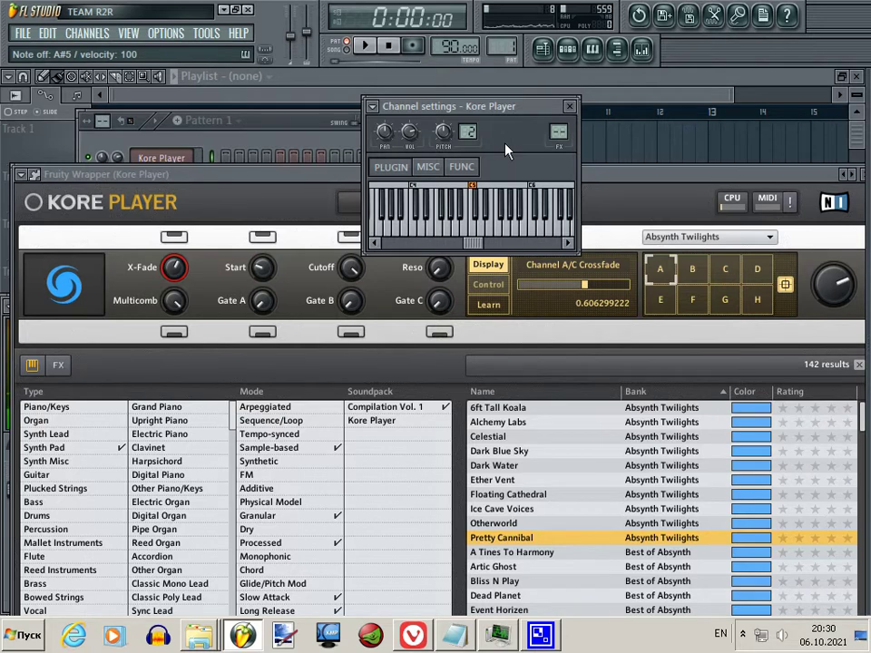
# - Load the Bliss N Play preset from the Best of Absynth bank and return to the Kore Player channel settings
pyautogui.click(543, 568)
pyautogui.scroll(-2, 541, 569)
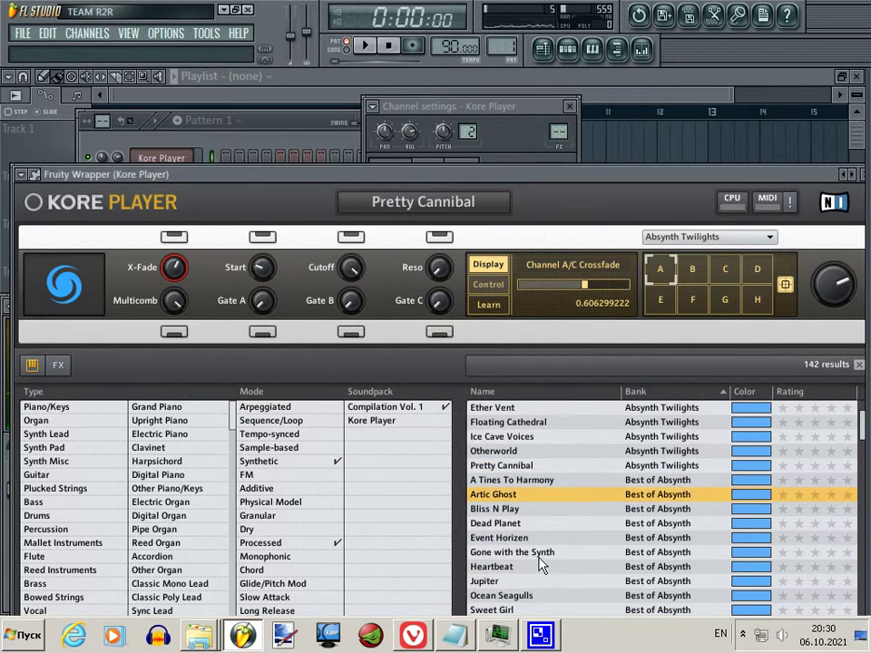
pyautogui.click(539, 509)
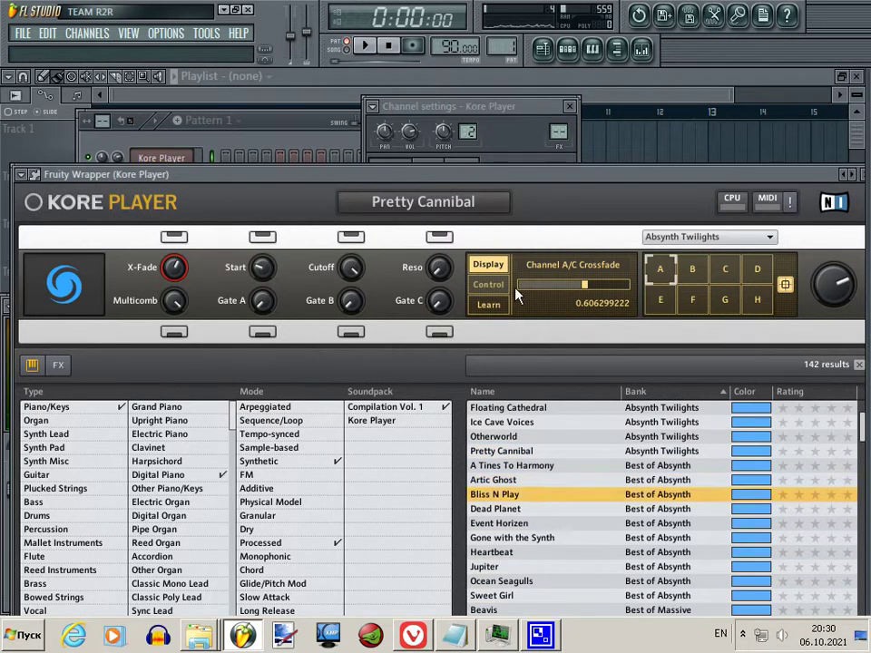
pyautogui.click(540, 155)
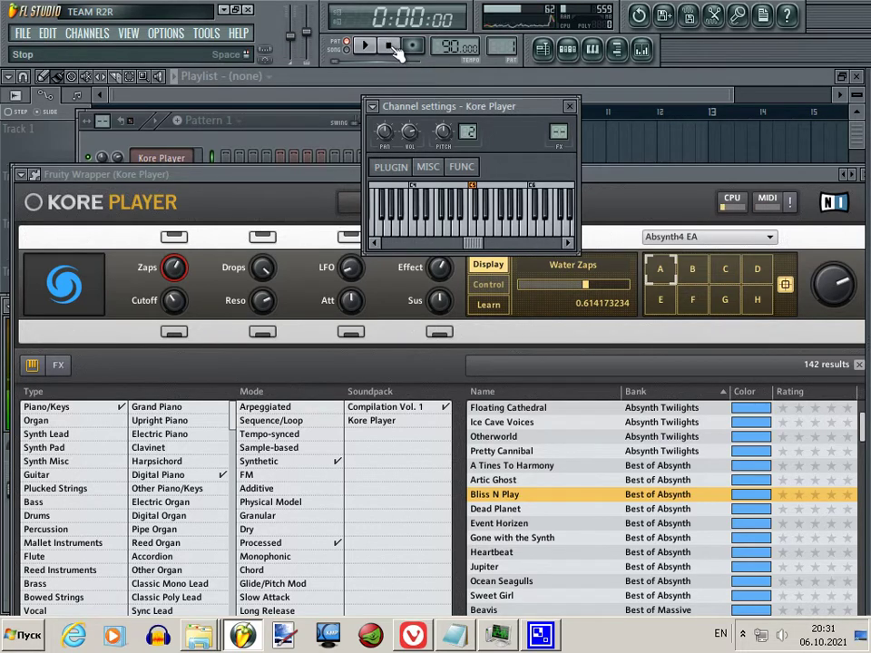
# - Close the Kore Player windows and delete the Kore Player channel
pyautogui.click(569, 106)
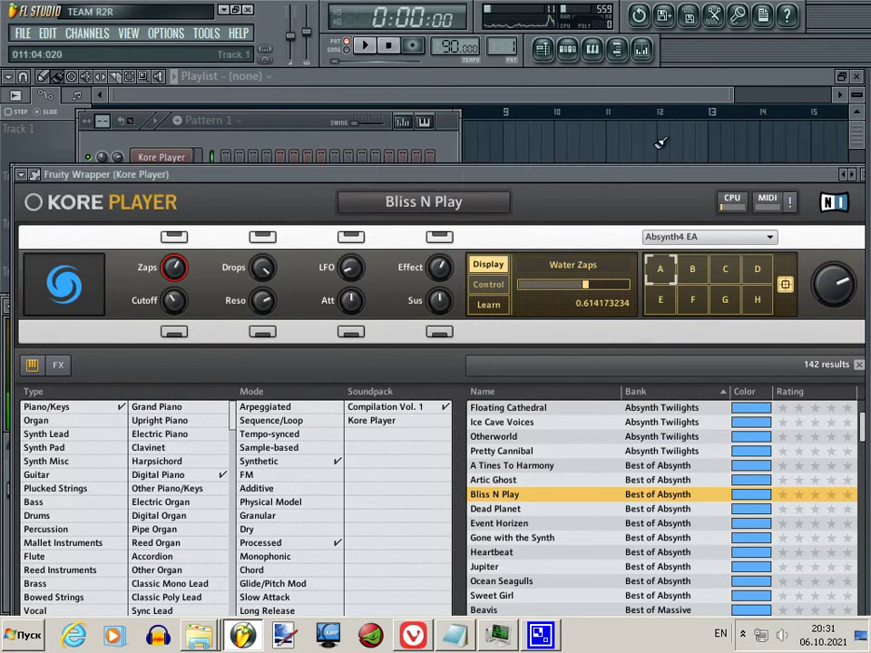
pyautogui.click(858, 173)
pyautogui.rightClick(186, 160)
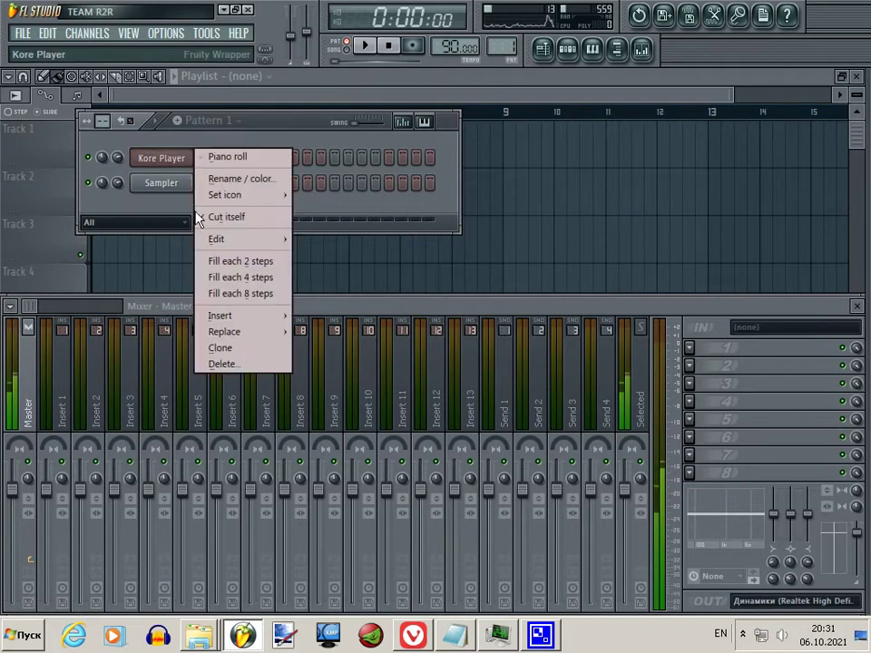
pyautogui.click(243, 364)
pyautogui.click(525, 359)
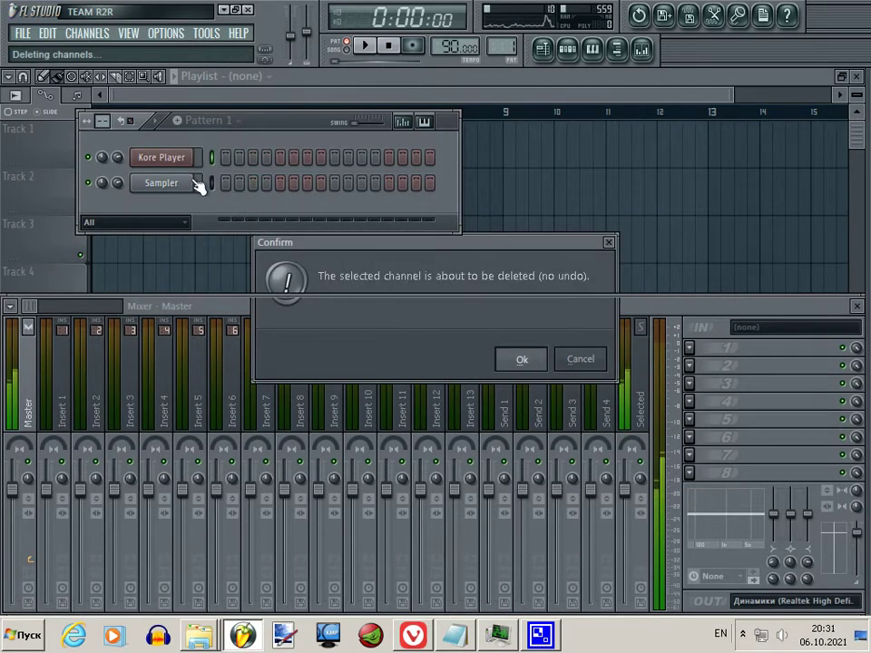
# - Insert a new channel with the Independence generator plugin from the full plugin list
pyautogui.rightClick(175, 159)
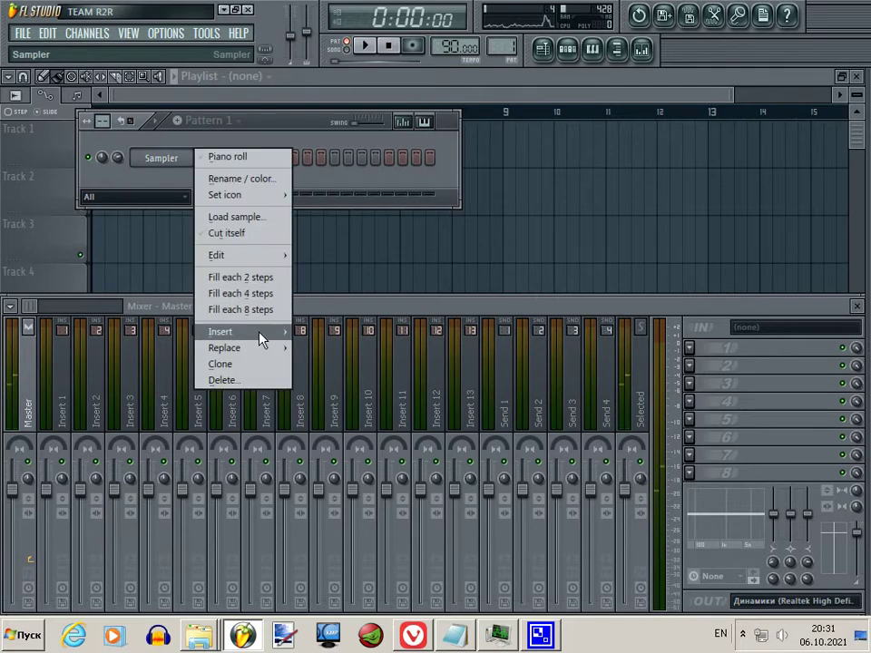
pyautogui.moveTo(262, 338)
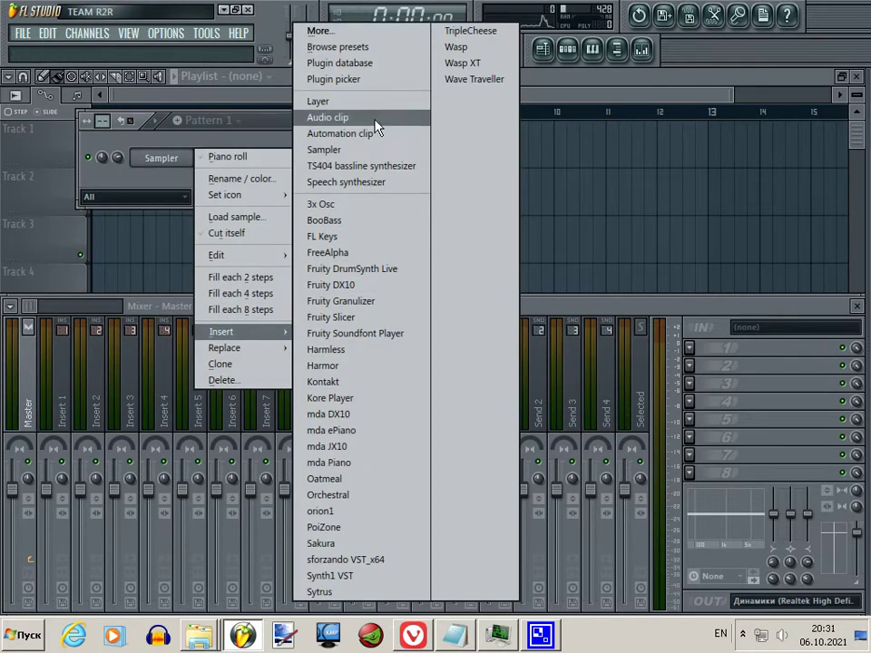
pyautogui.click(381, 35)
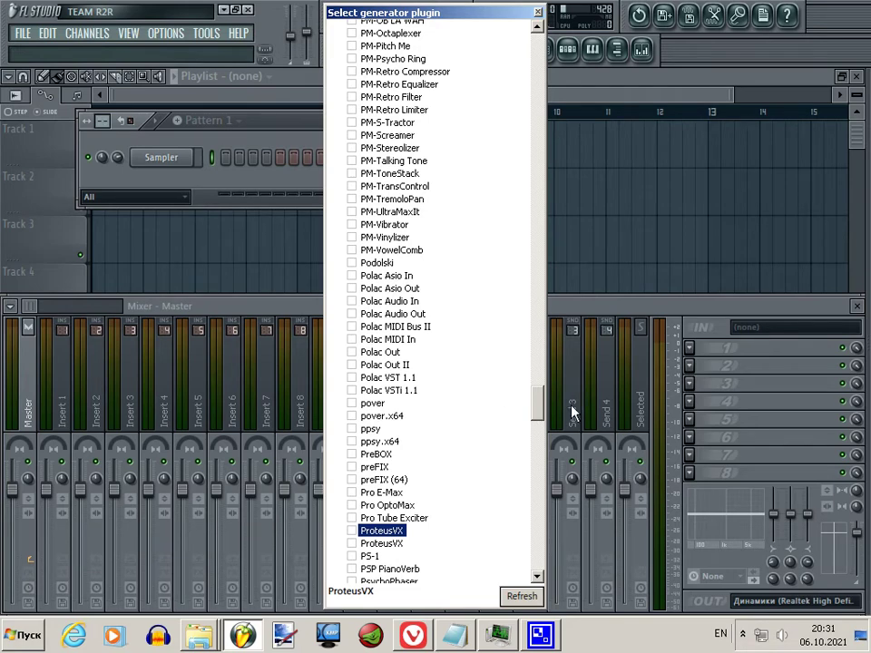
pyautogui.press('i')
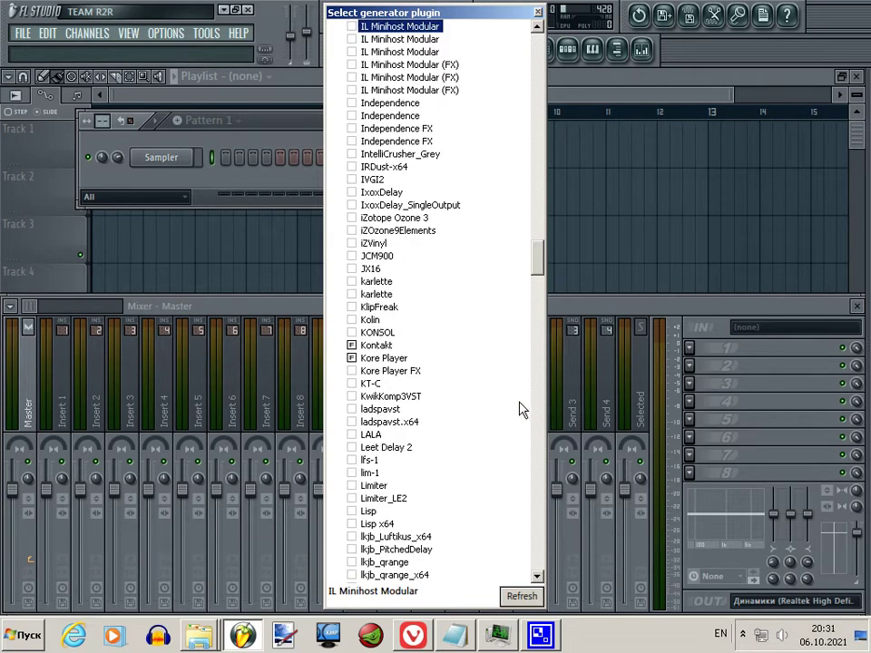
pyautogui.scroll(4, 520, 410)
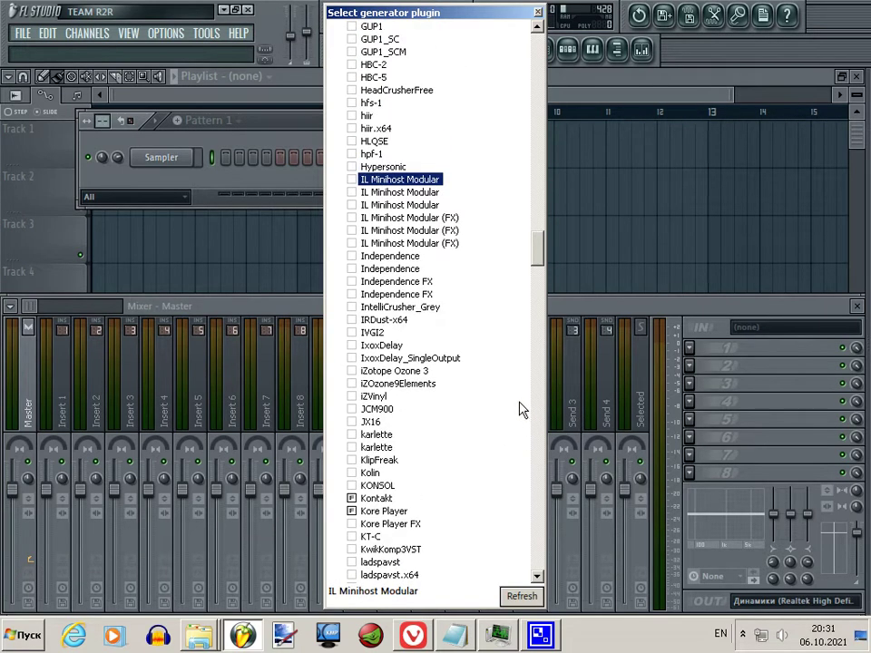
pyautogui.doubleClick(382, 261)
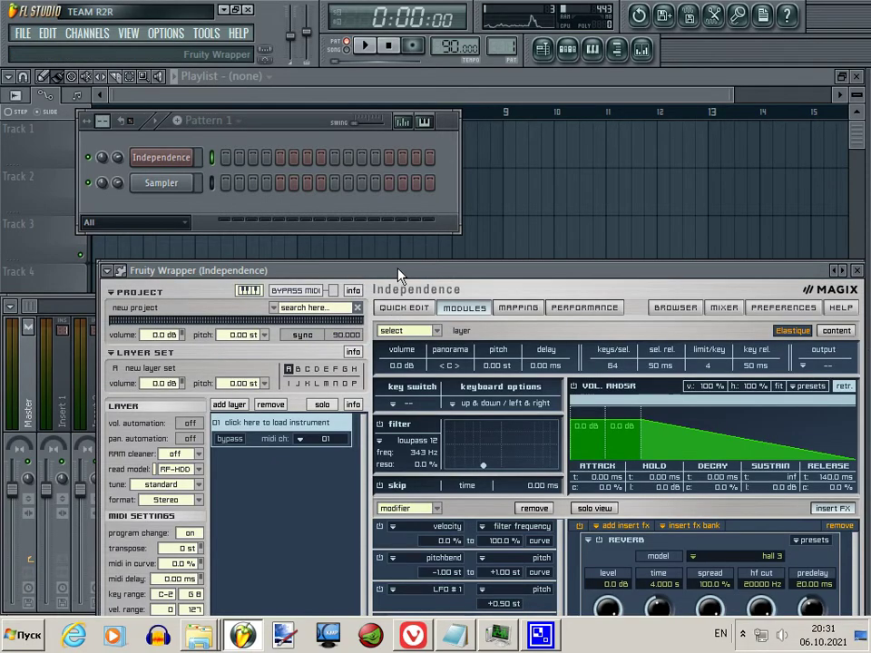
# - Show the list of installed libraries in the Independence preferences
pyautogui.moveTo(397, 273); pyautogui.dragTo(354, 115)
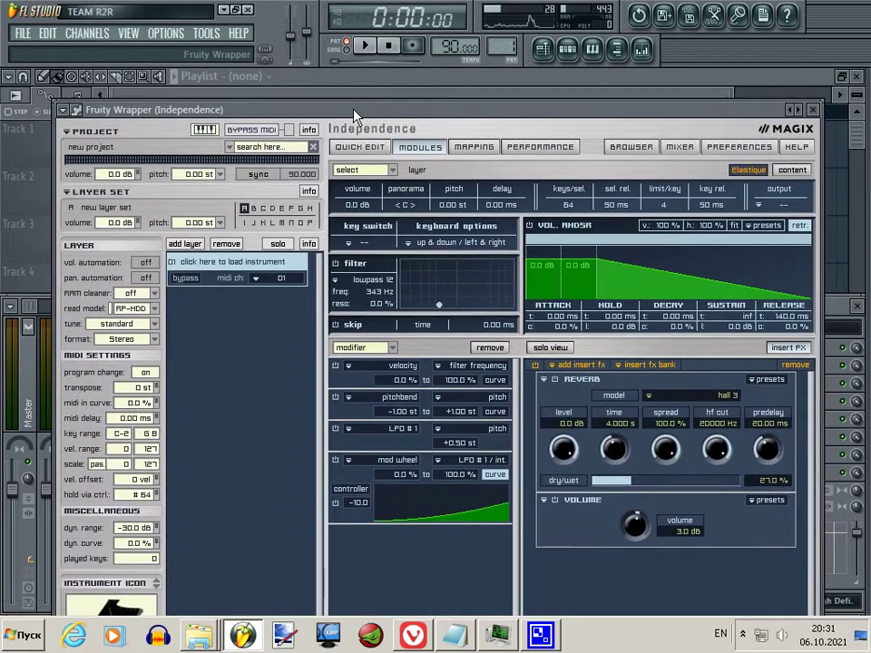
pyautogui.click(728, 147)
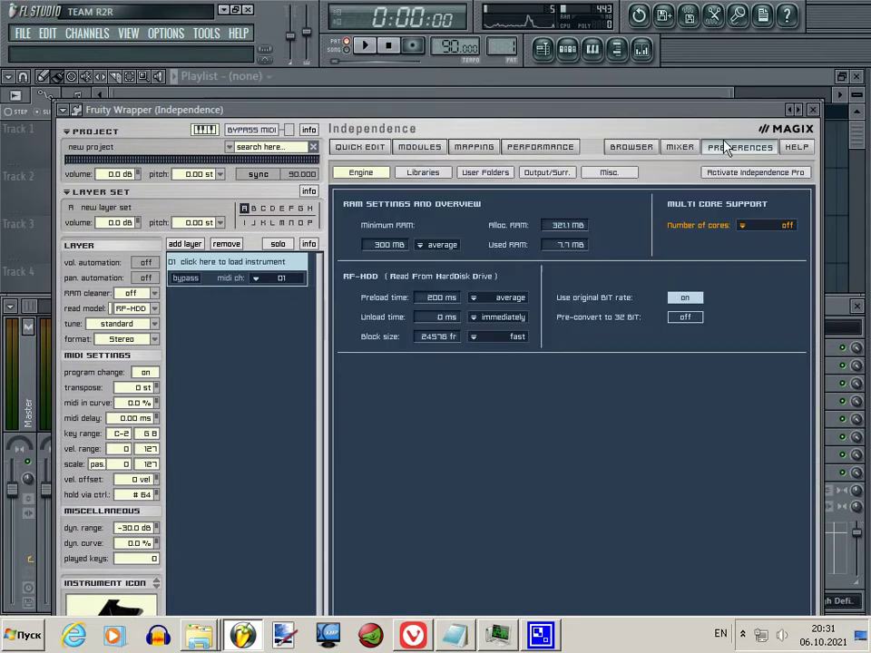
pyautogui.click(424, 173)
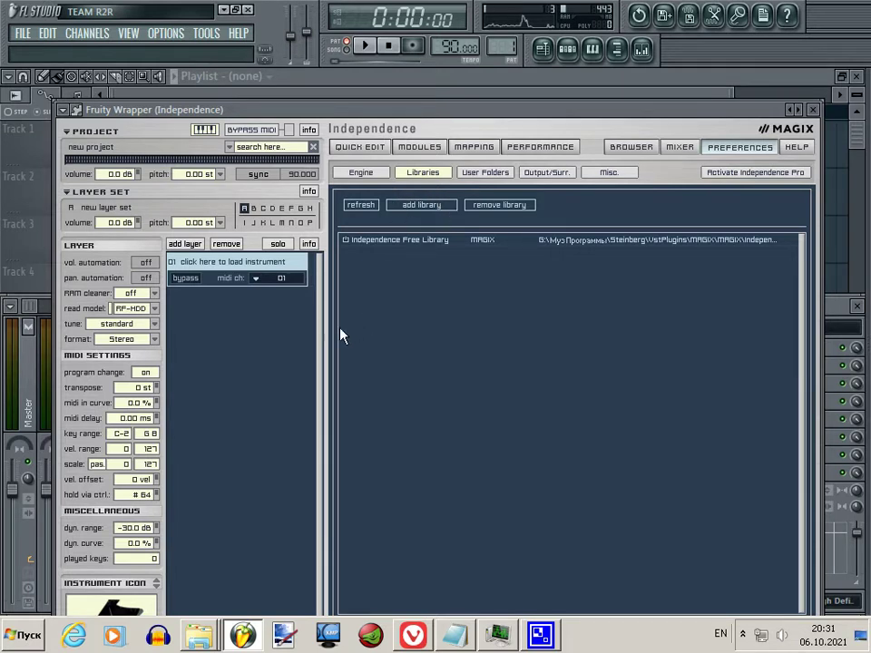
# - Load the Acoustic Guitar Ballad & Origami instrument from the Independence Free guitars into layer 01
pyautogui.click(234, 264)
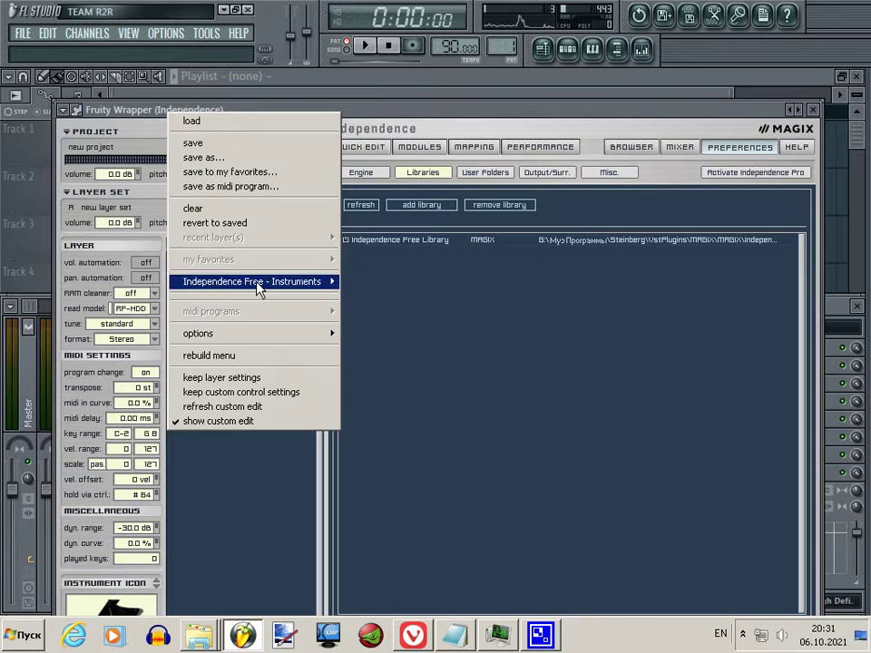
pyautogui.moveTo(259, 288)
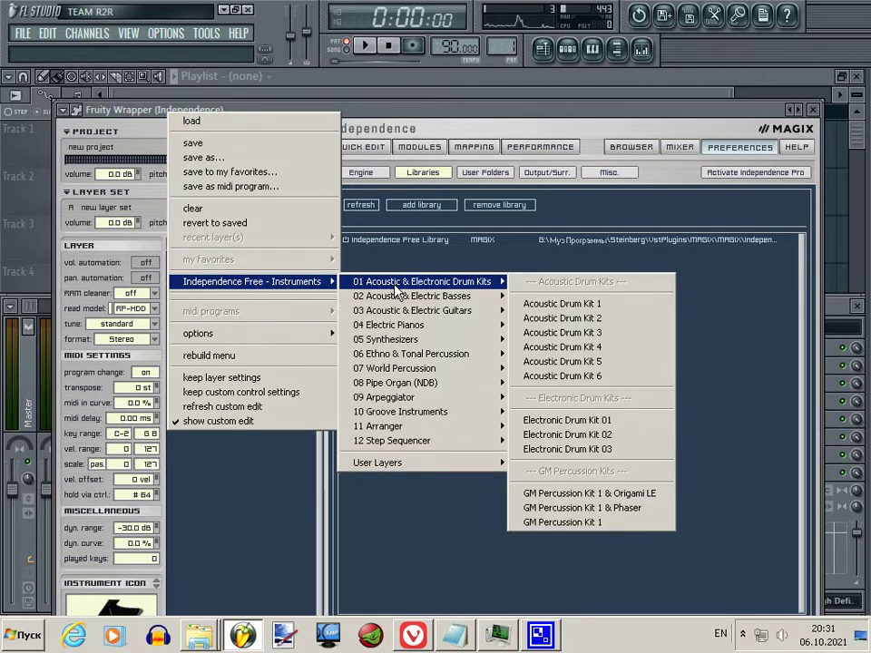
pyautogui.moveTo(455, 314)
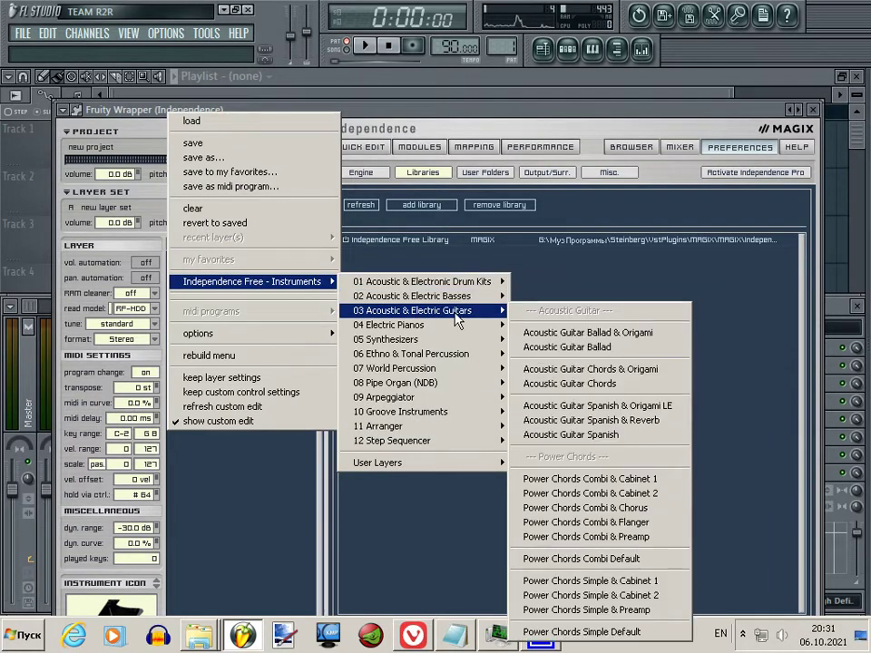
pyautogui.click(534, 332)
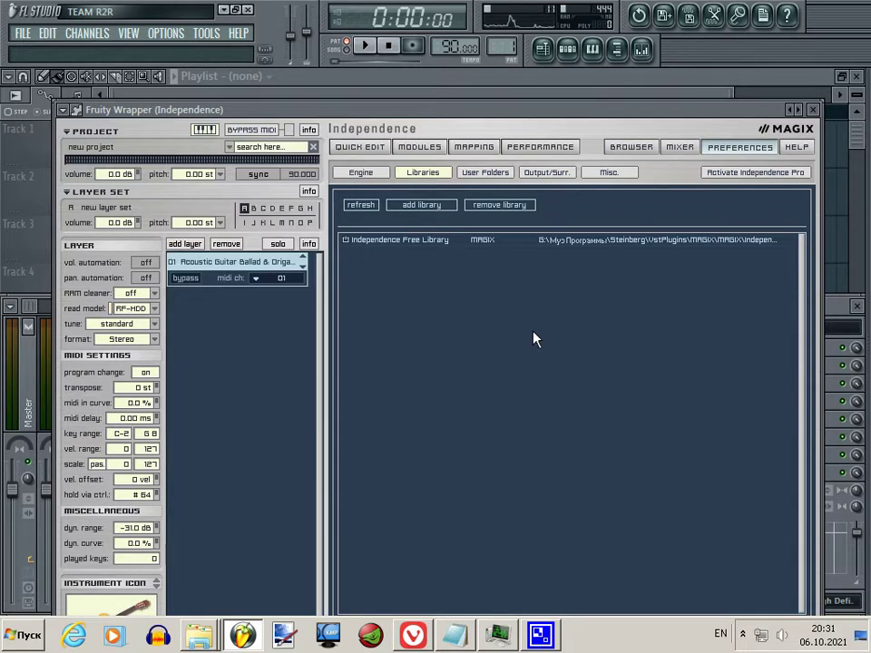
# - Open the Independence channel settings and audition the acoustic guitar with the note C5
pyautogui.moveTo(447, 124); pyautogui.dragTo(433, 232)
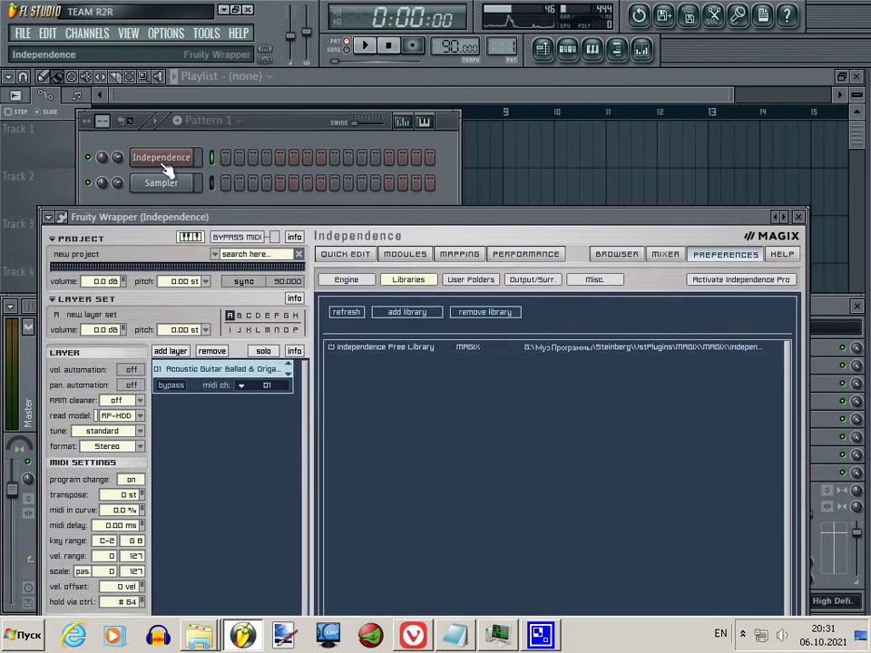
pyautogui.click(163, 157)
pyautogui.press('z')
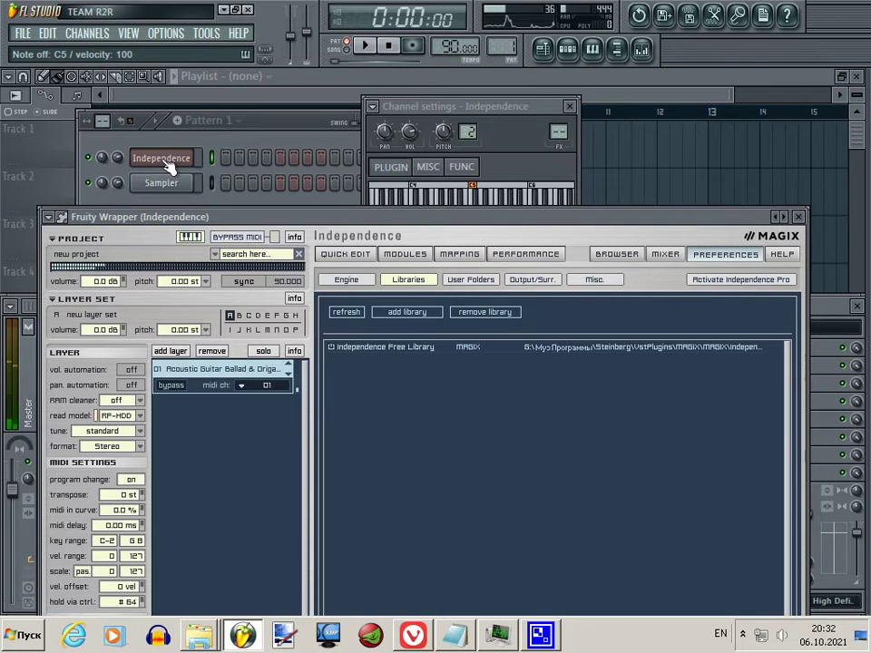
# - Audition the acoustic guitar instrument with the notes G5, D#5, C5 and F5
pyautogui.press('b')
pyautogui.press('d')
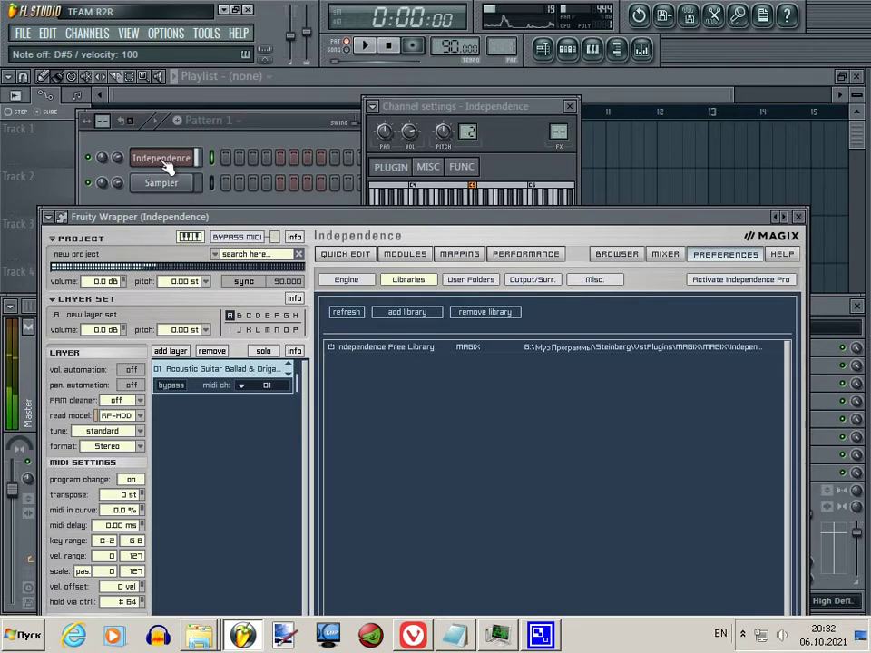
pyautogui.press('z')
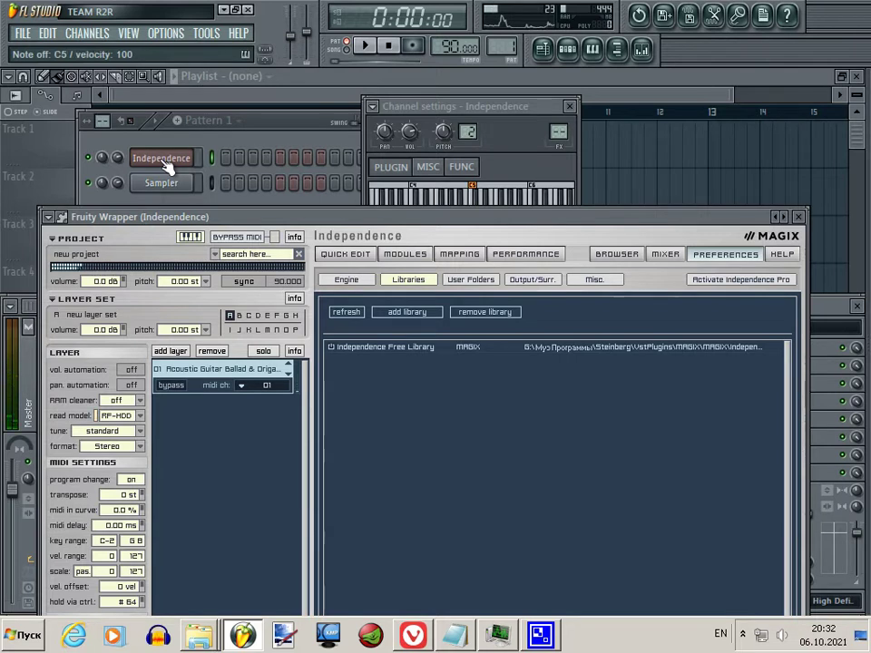
pyautogui.press('v')
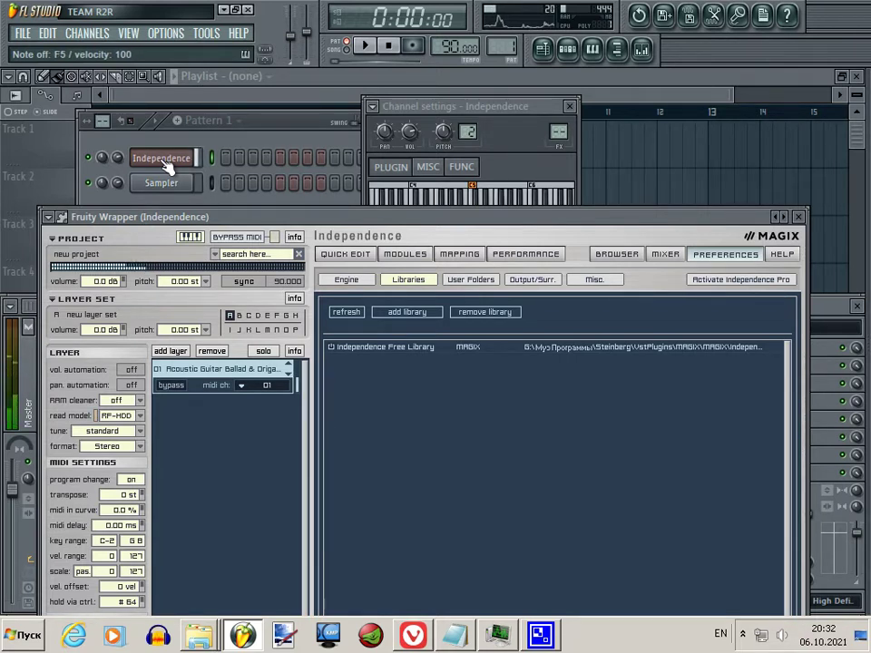
pyautogui.press('b')
pyautogui.press('z')
pyautogui.press('d')
pyautogui.press('z')
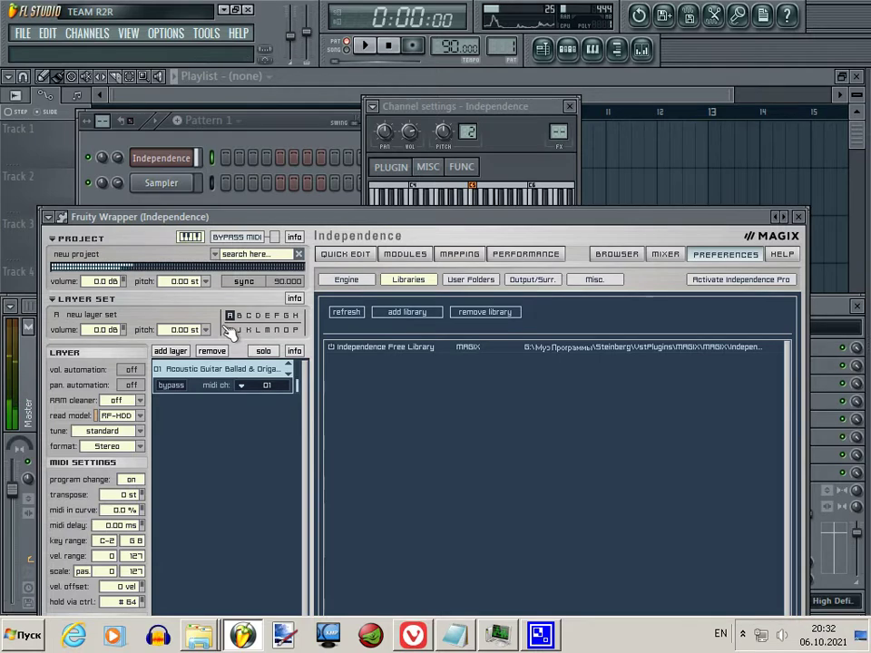
# - Load E-Piano Smooth from the Independence Free electric pianos into layer 01 and audition it on the channel's keyboard
pyautogui.click(276, 369)
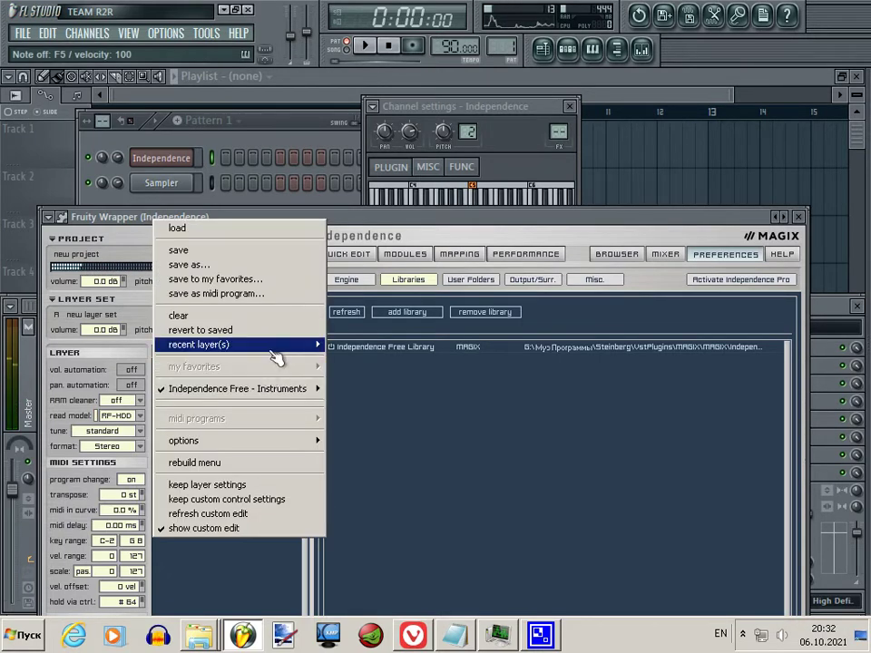
pyautogui.moveTo(292, 400)
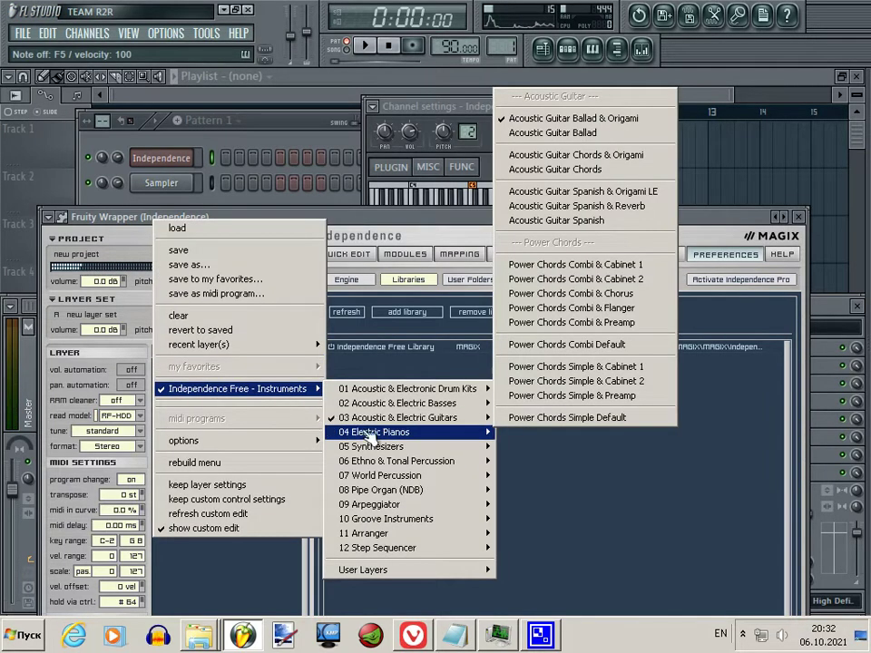
pyautogui.moveTo(373, 435)
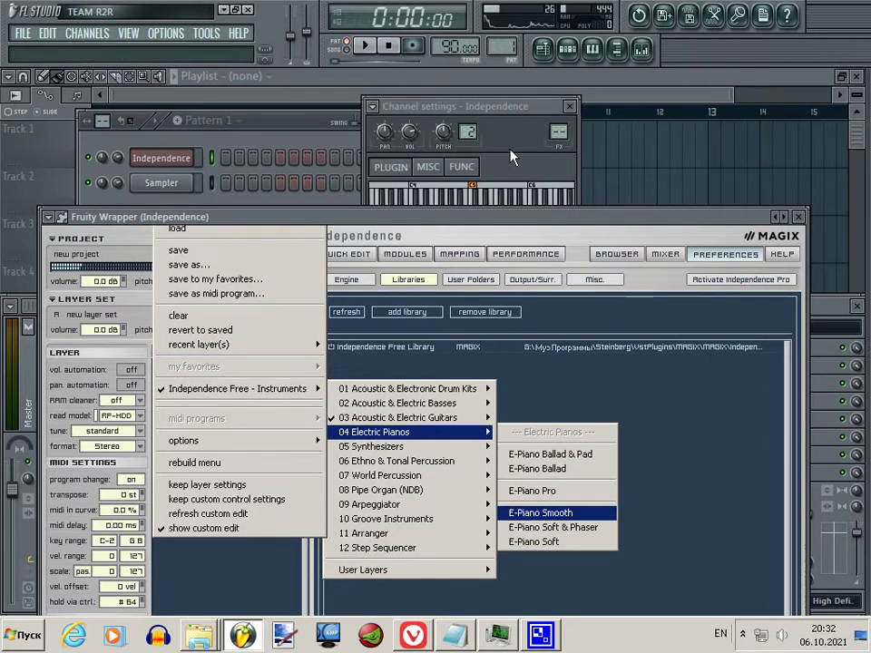
pyautogui.press('Return')
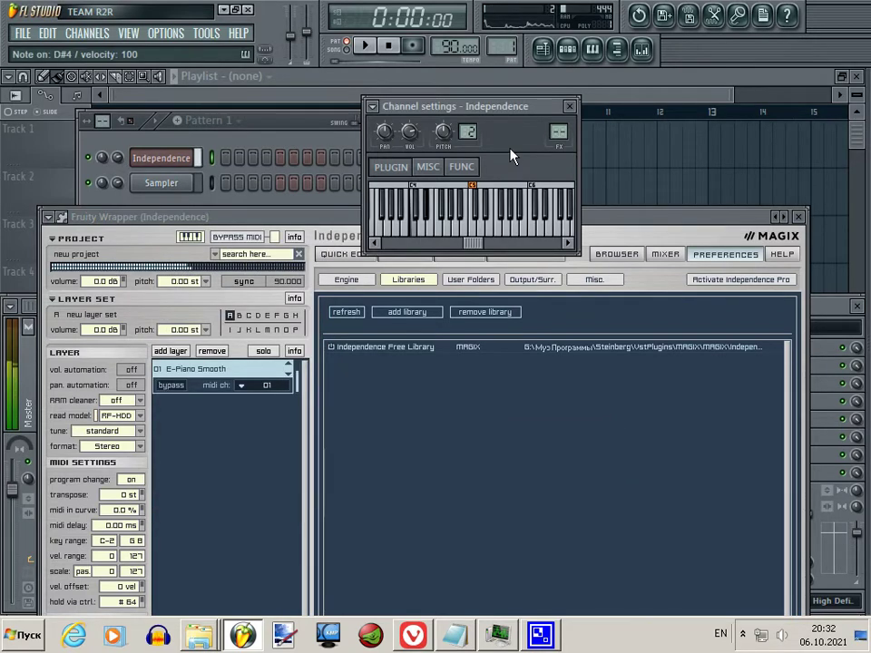
pyautogui.click(484, 226)
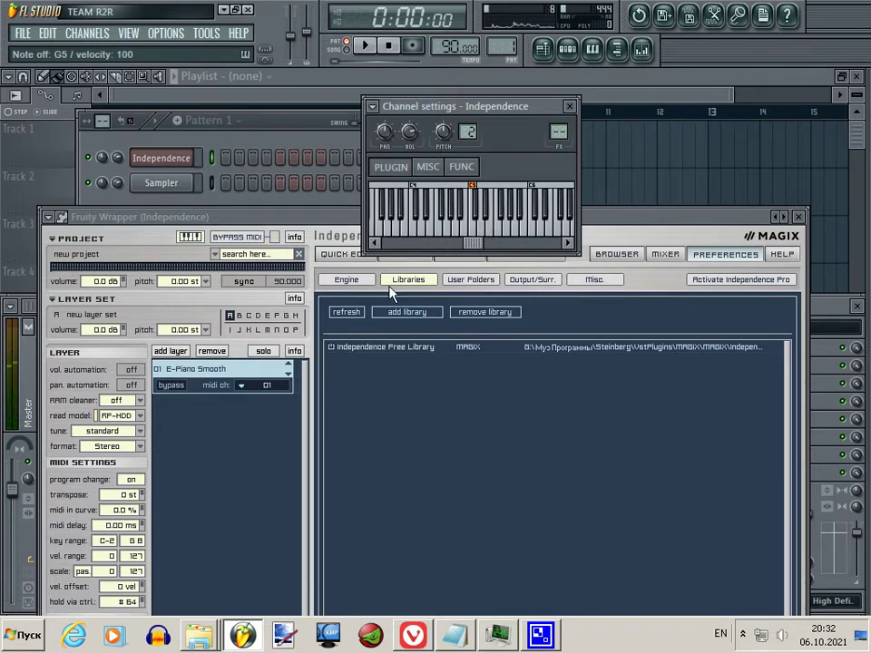
# - Load Udu African Mini & Origami LE from the Ethno & Tonal Percussion instruments into layer 01
pyautogui.click(261, 368)
pyautogui.moveTo(288, 393)
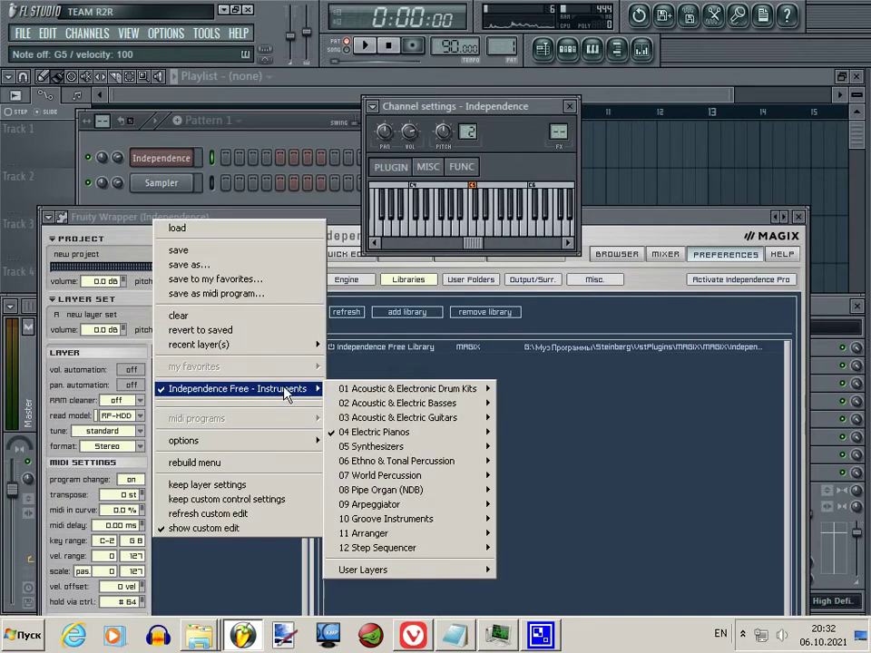
pyautogui.moveTo(401, 492)
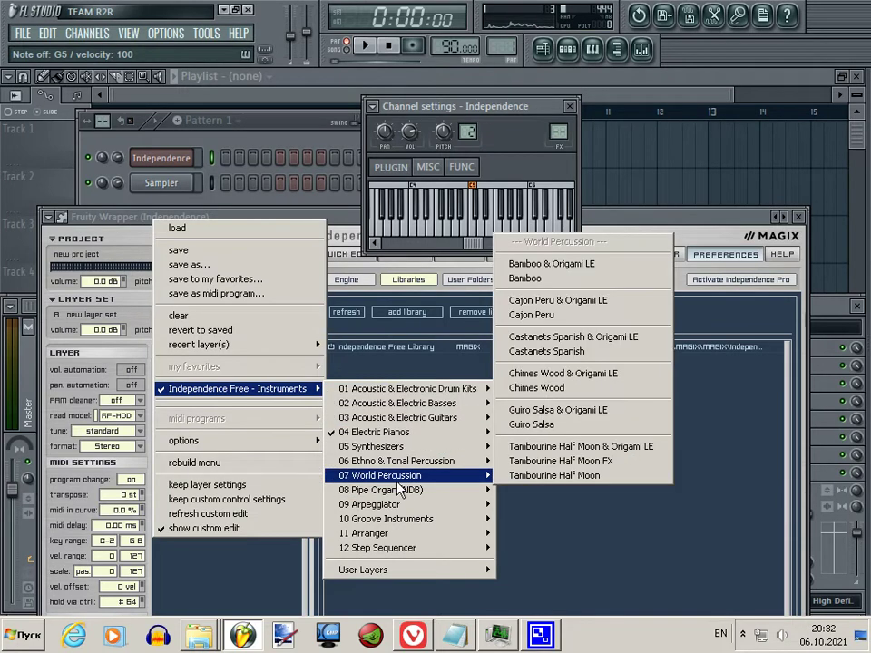
pyautogui.moveTo(411, 467)
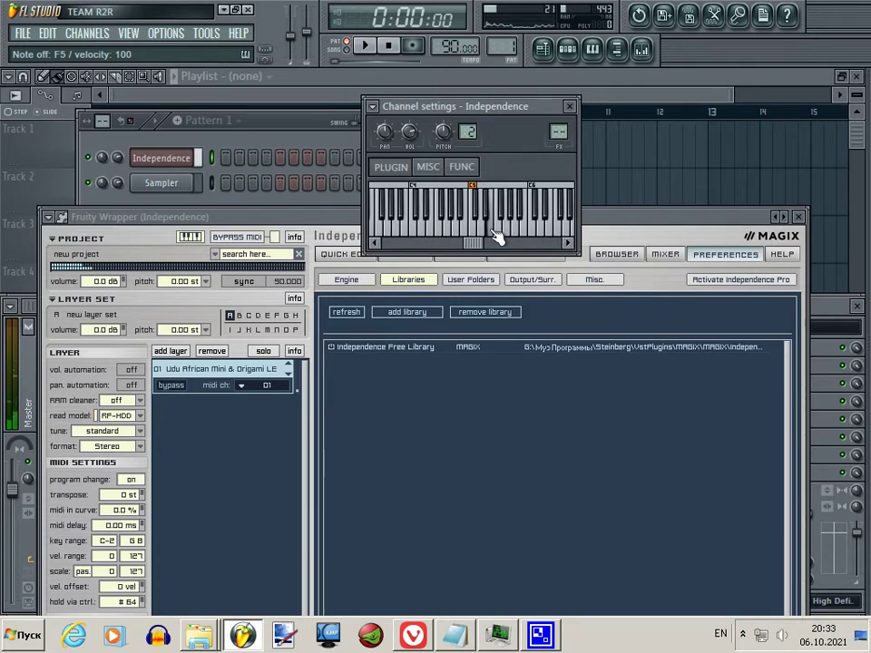
# - Replace the layer 01 instrument with Framedrum Arabian South from Ethno & Tonal Percussion
pyautogui.rightClick(248, 369)
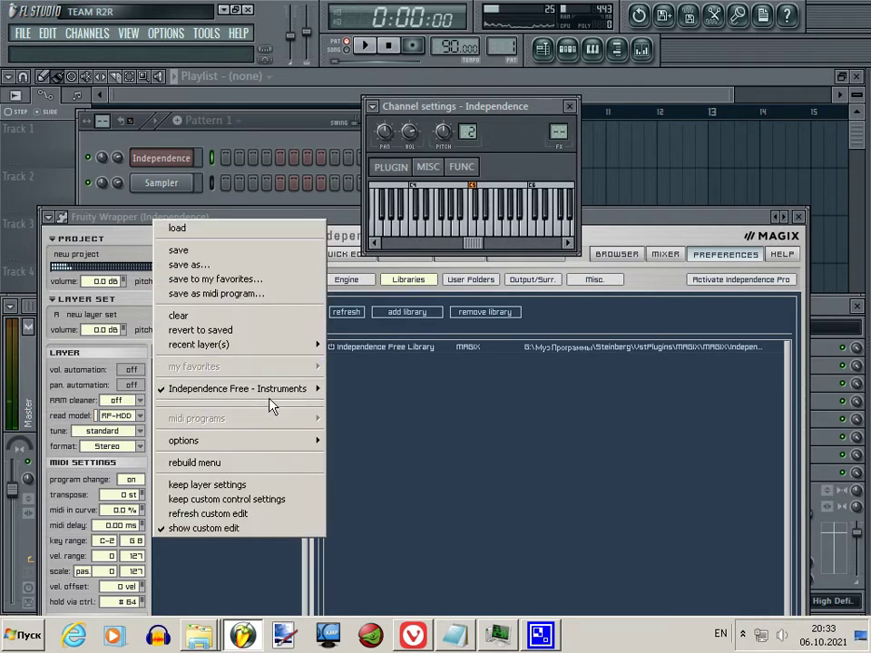
pyautogui.moveTo(448, 462)
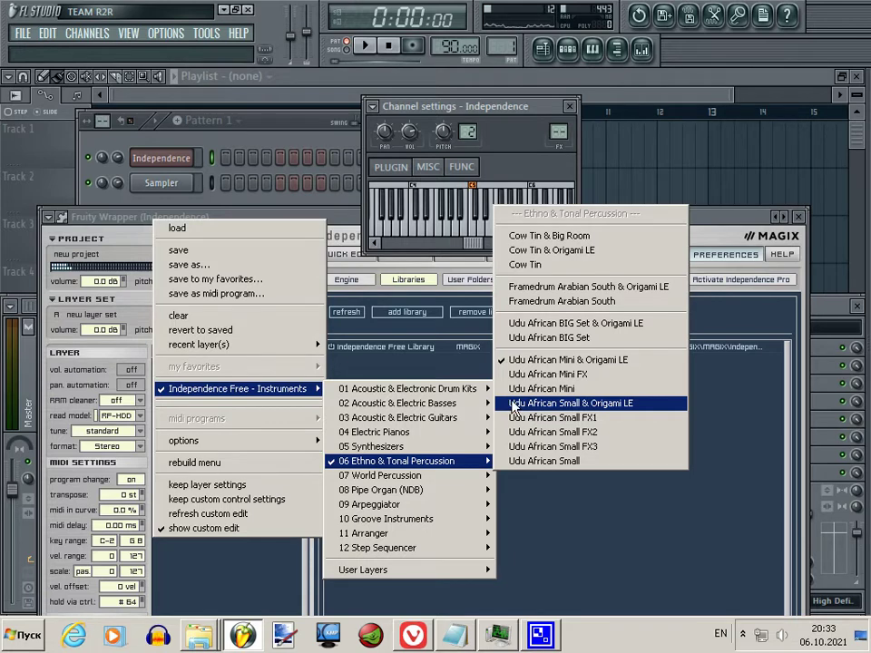
pyautogui.click(561, 301)
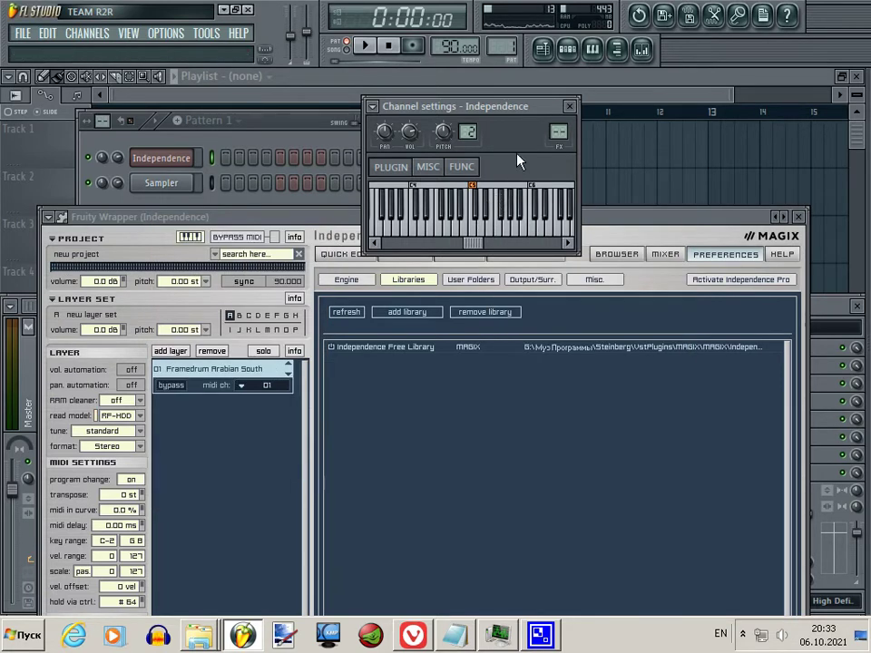
# - Audition the frame drum with notes between C5 and F5, and close the Independence plugin and channel settings windows
pyautogui.press('z')
pyautogui.press('d')
pyautogui.press('v')
pyautogui.press('c')
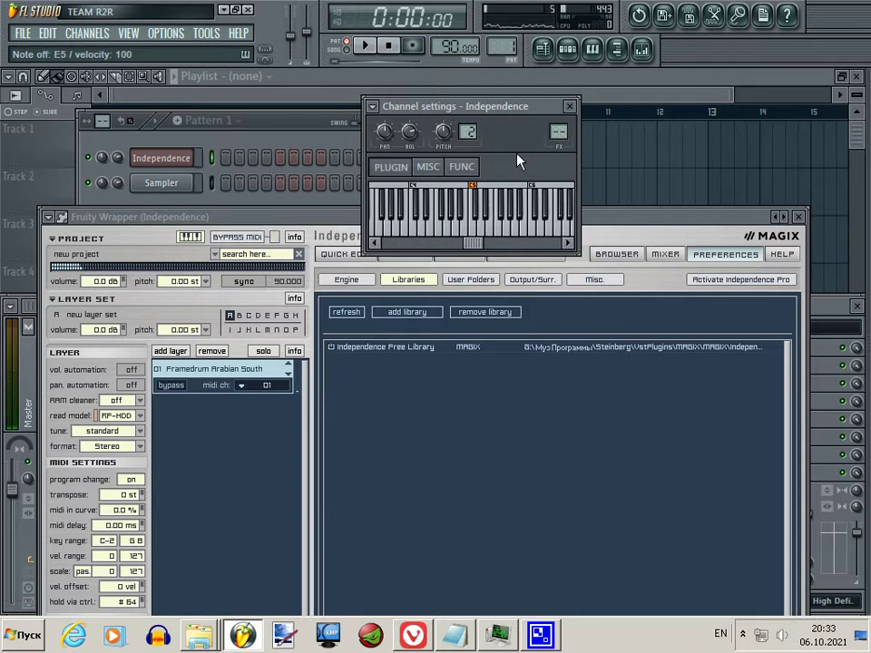
pyautogui.press('x')
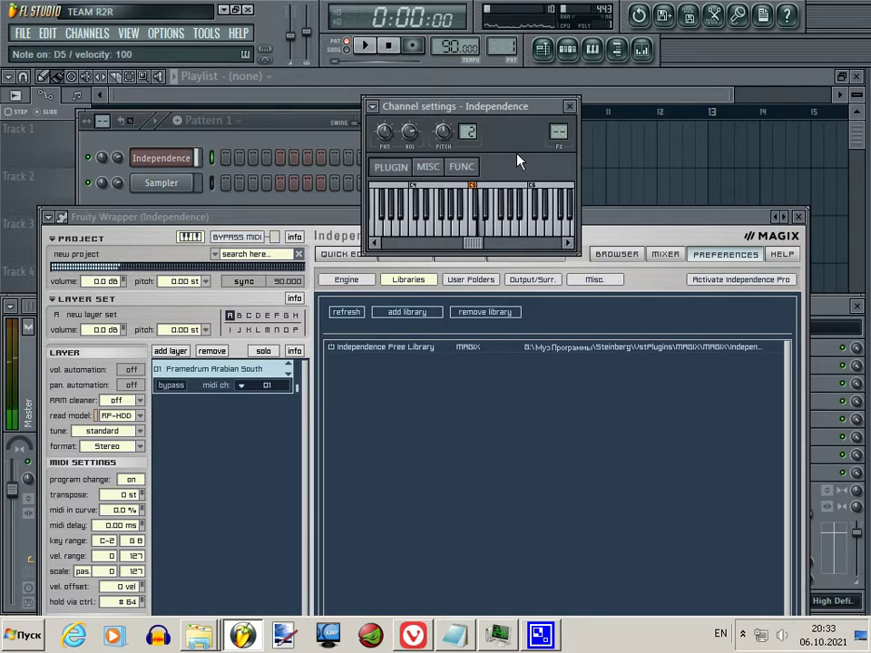
pyautogui.press('z')
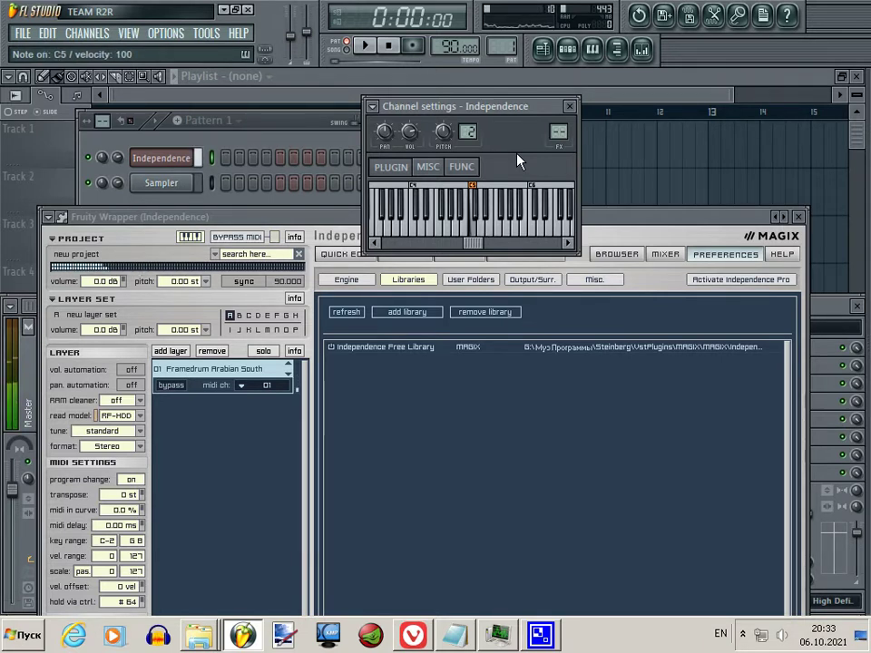
pyautogui.press('c')
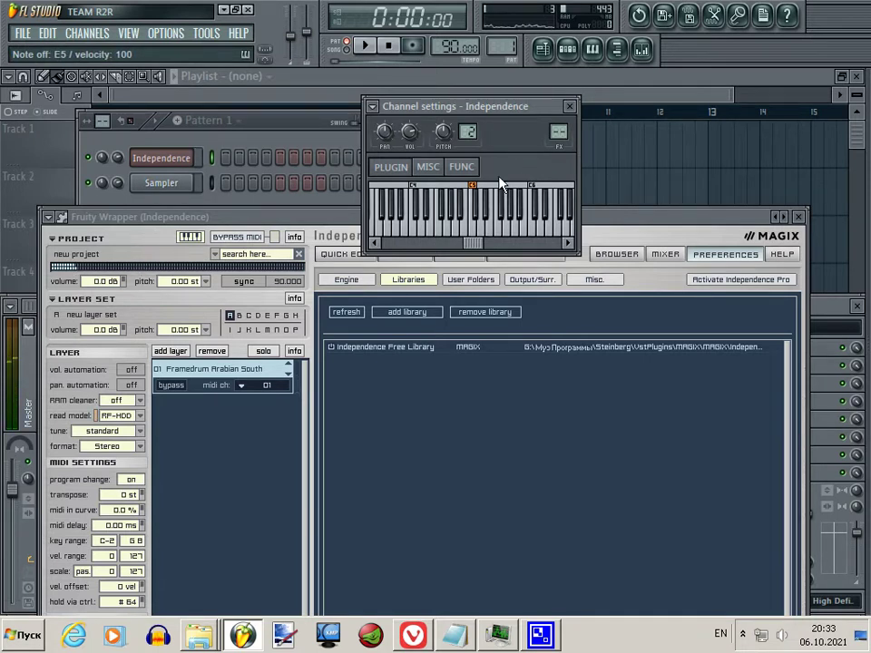
pyautogui.click(797, 218)
pyautogui.click(569, 107)
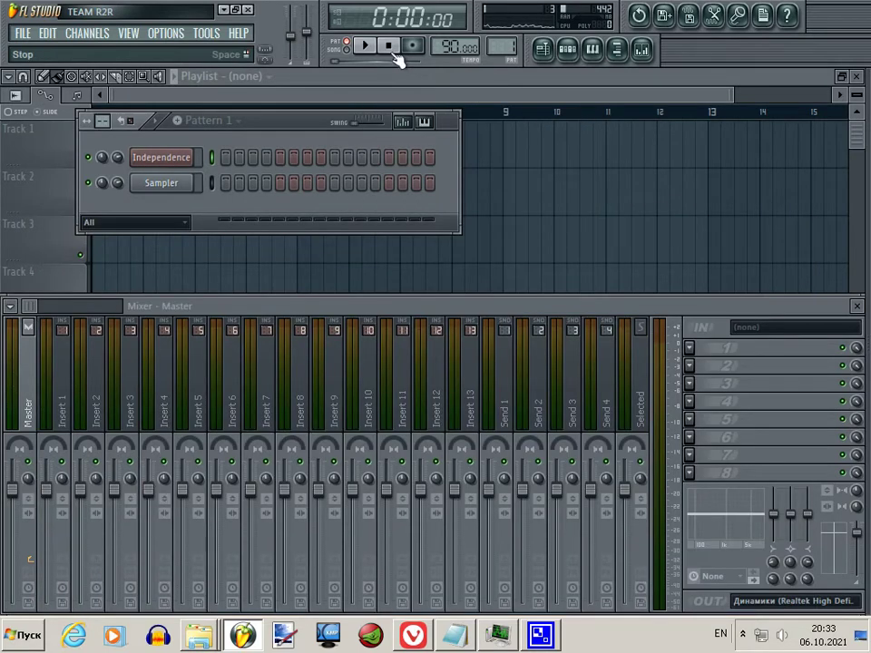
# - Try to replace the Independence channel with the second Engine 2 entry from the full generator plugin list
pyautogui.rightClick(185, 161)
pyautogui.moveTo(272, 331)
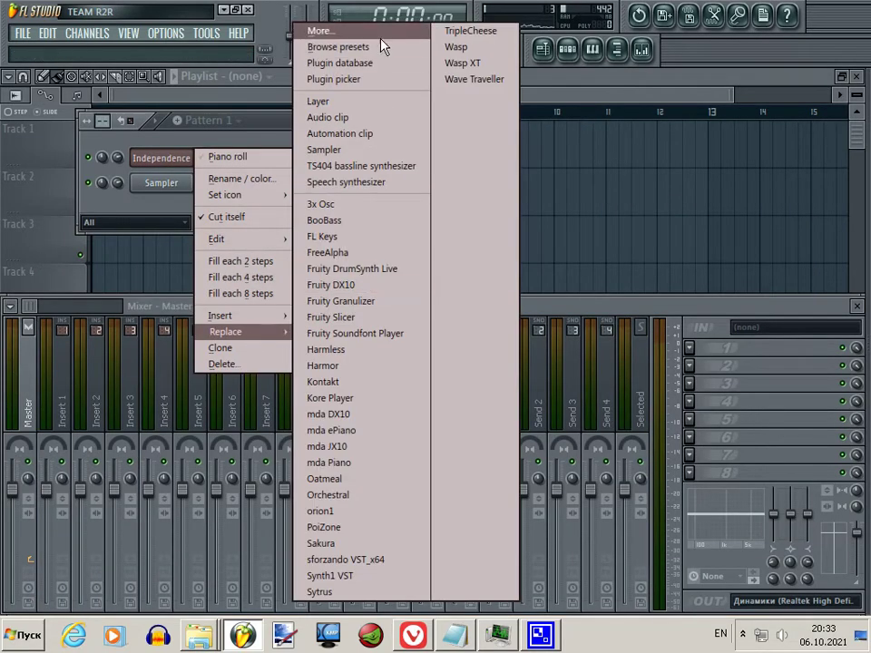
pyautogui.click(380, 35)
pyautogui.scroll(-6, 478, 356)
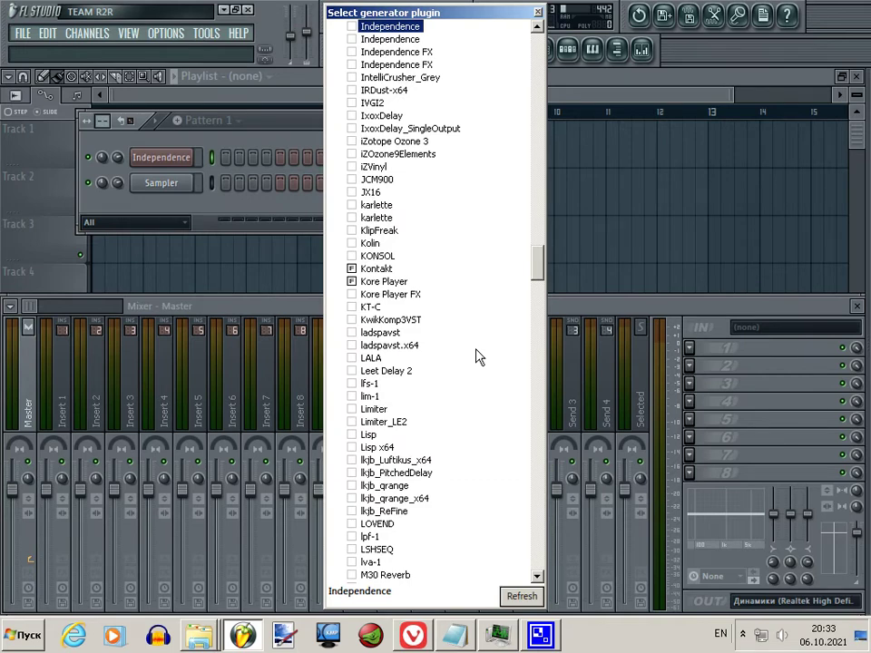
pyautogui.moveTo(538, 259); pyautogui.dragTo(535, 176)
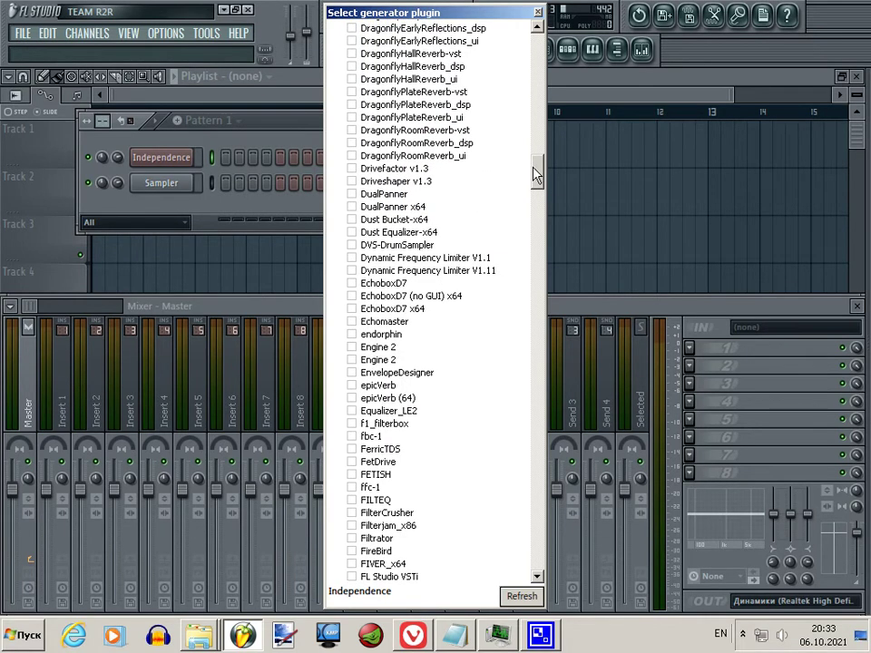
pyautogui.doubleClick(388, 360)
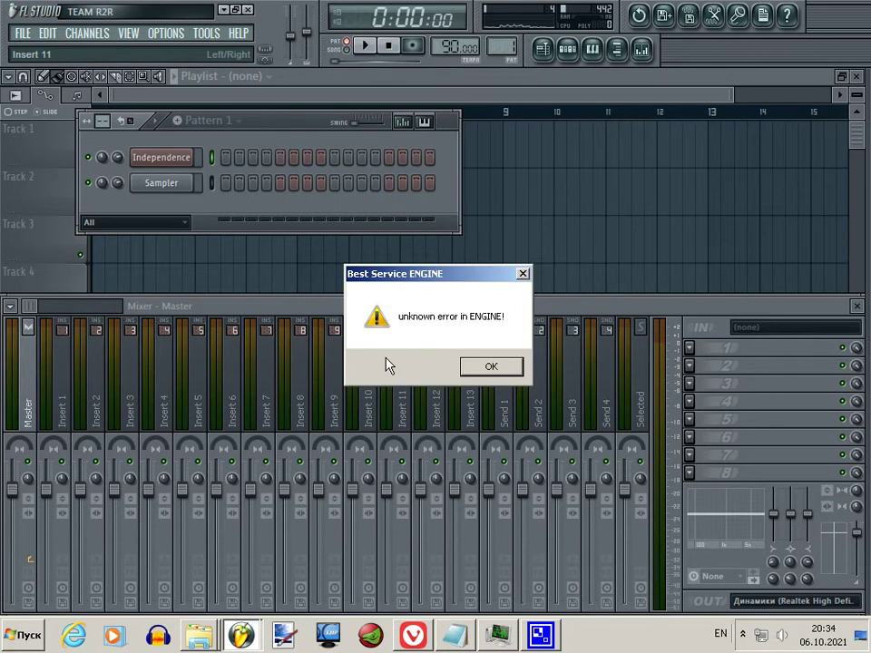
pyautogui.click(487, 365)
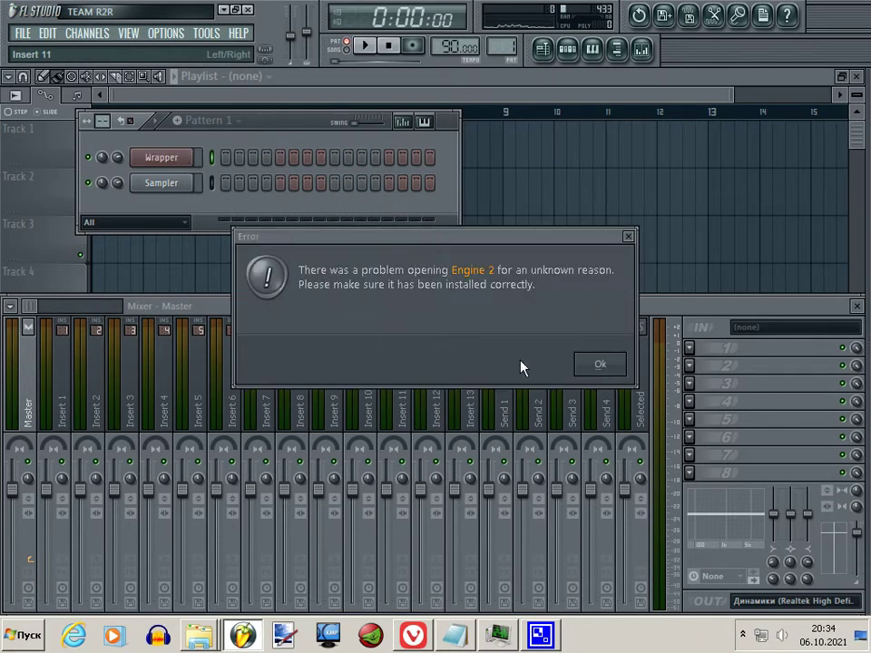
pyautogui.click(581, 364)
# - Replace the failed Wrapper channel with the first Engine 2 entry from the full generator plugin list
pyautogui.rightClick(172, 160)
pyautogui.moveTo(259, 335)
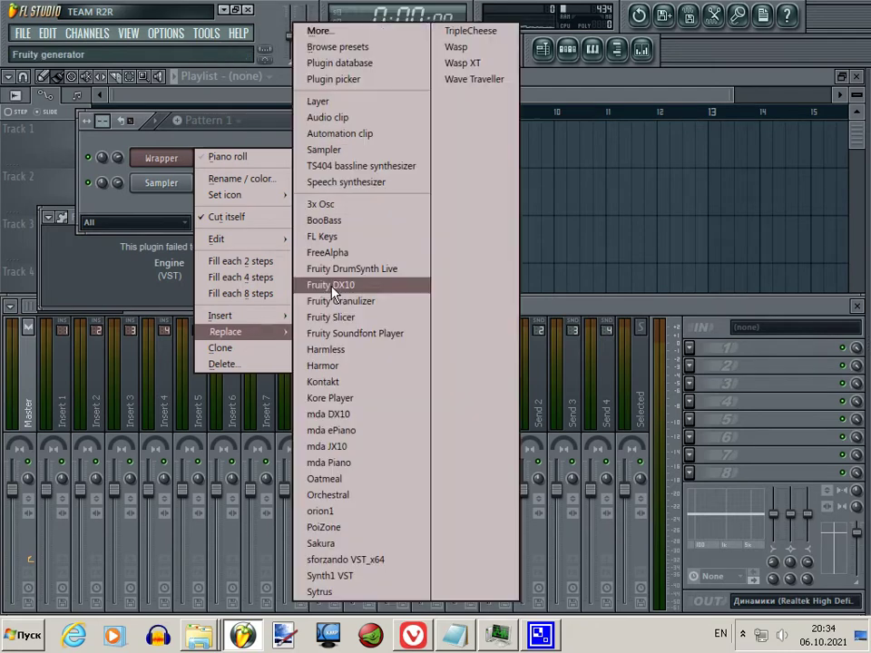
pyautogui.click(352, 27)
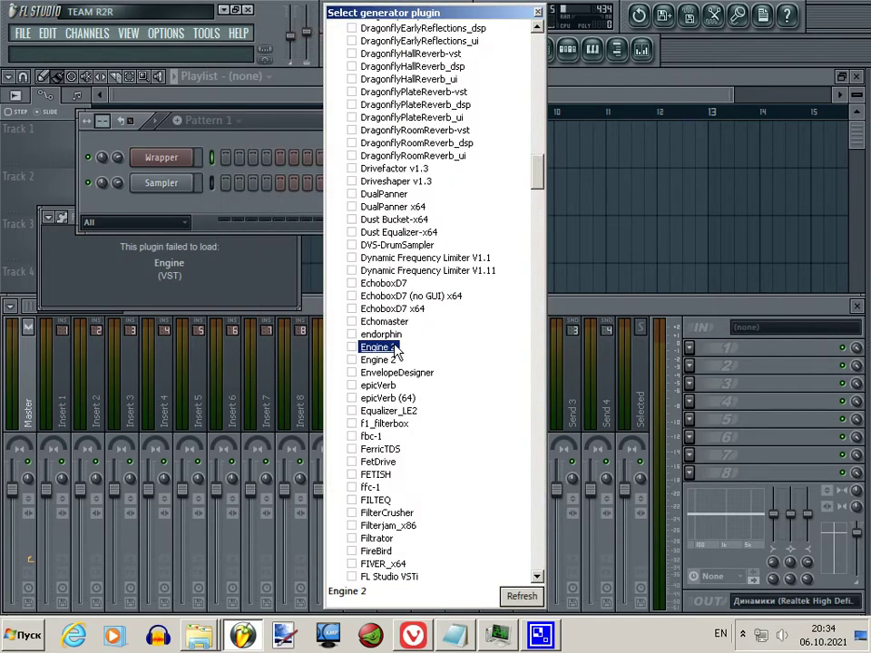
pyautogui.press('Return')
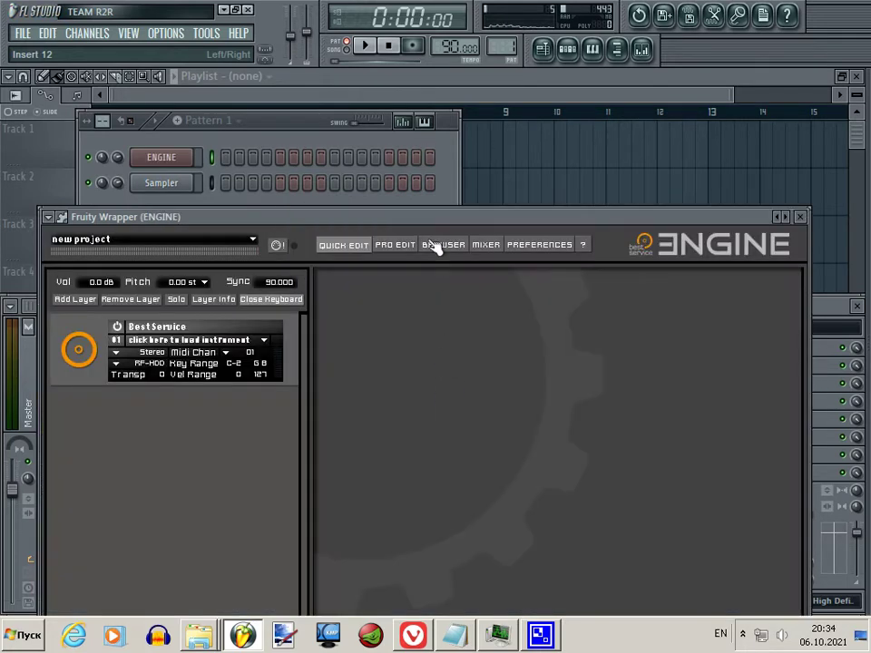
# - Move the ENGINE window higher and show the list of installed libraries in its preferences
pyautogui.moveTo(436, 220); pyautogui.dragTo(420, 148)
pyautogui.click(529, 171)
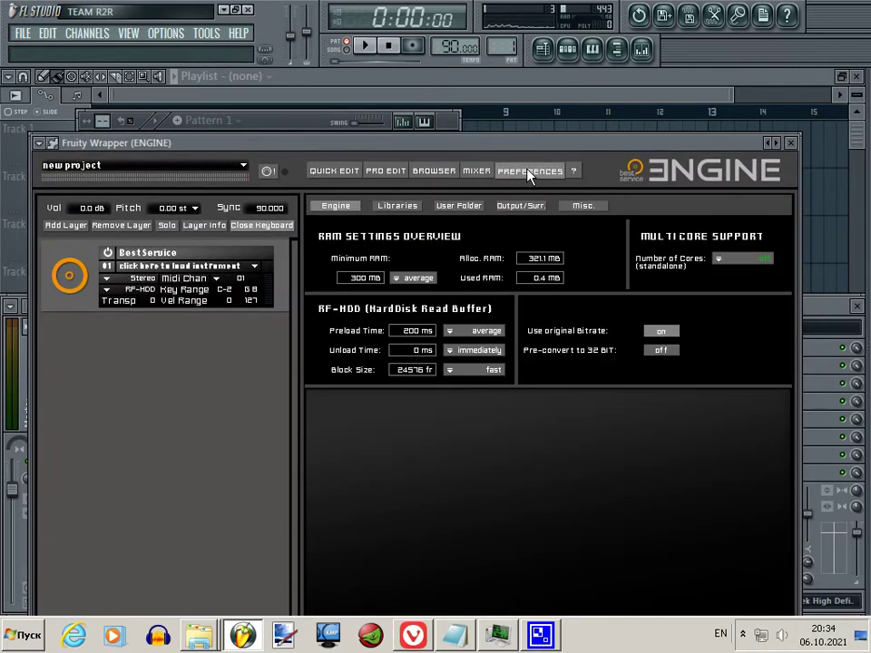
pyautogui.click(398, 206)
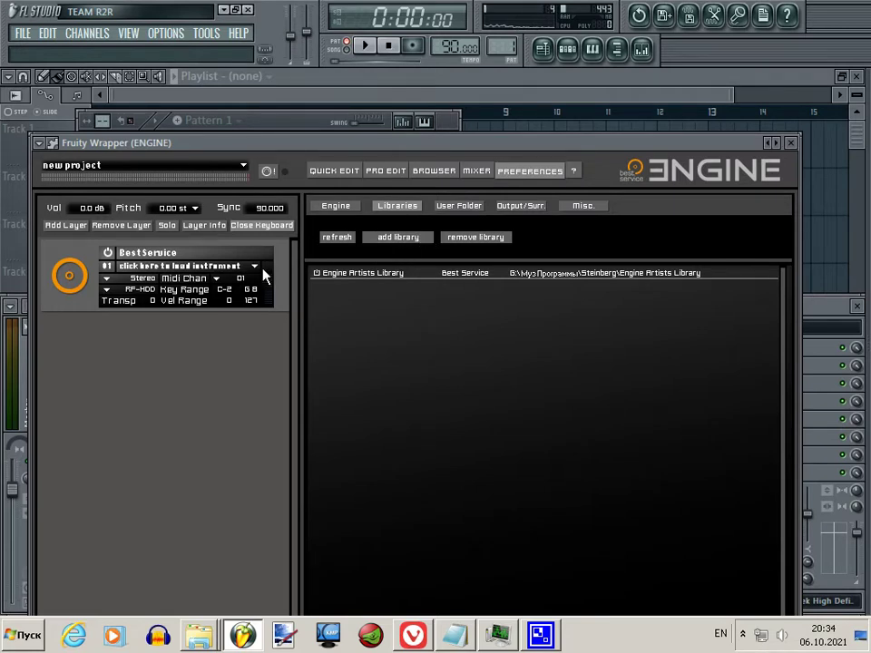
# - Load Duduk Demo from the Ancient Era Persia library into ENGINE layer 01 and audition it with C5 and F5
pyautogui.click(203, 270)
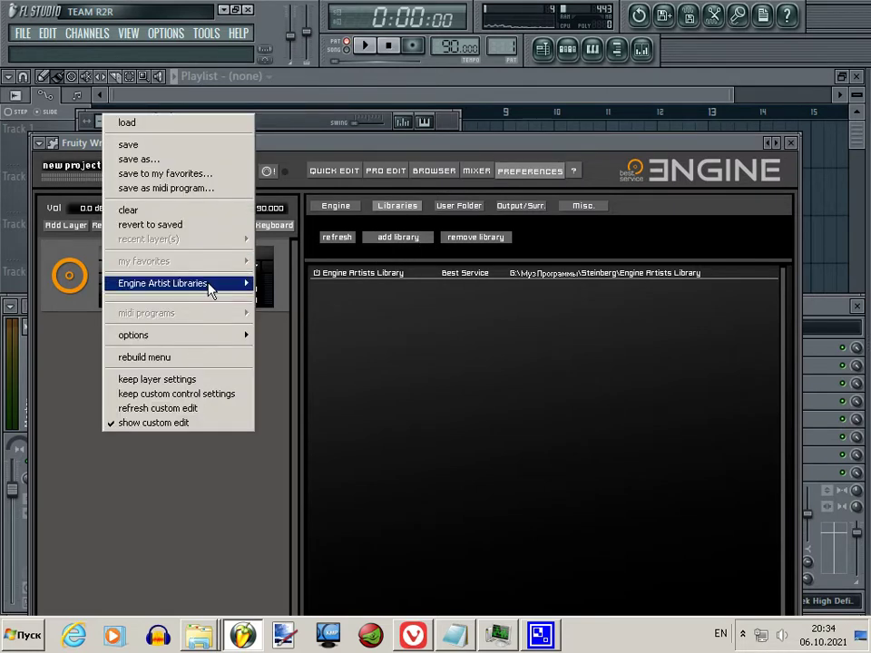
pyautogui.moveTo(210, 286)
pyautogui.moveTo(309, 299)
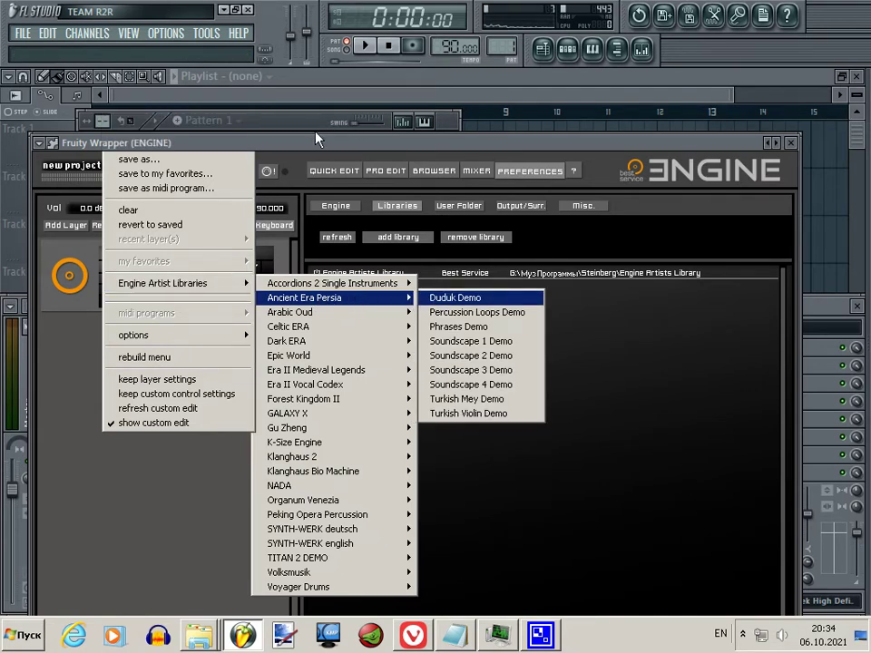
pyautogui.press('Return')
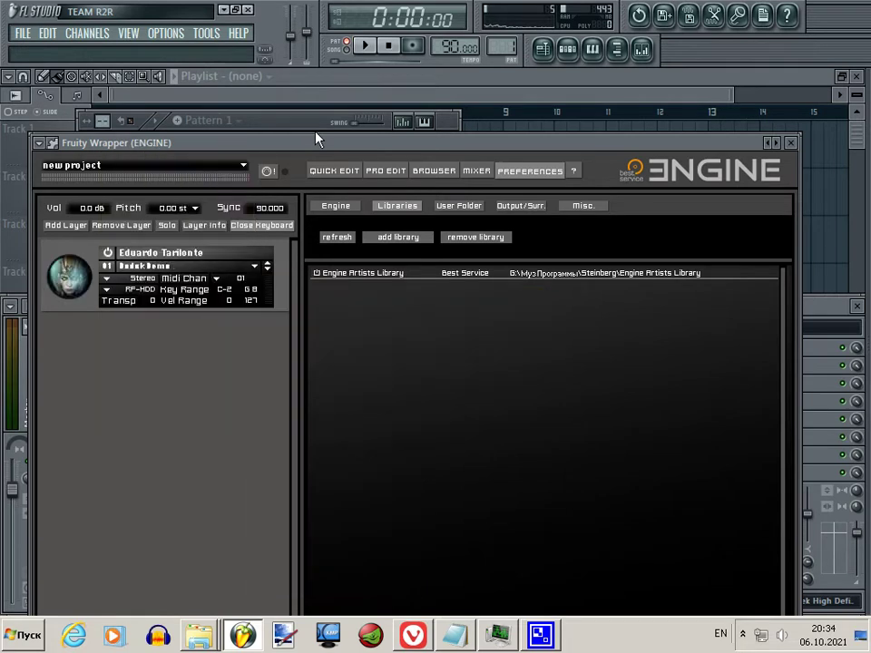
pyautogui.click(306, 128)
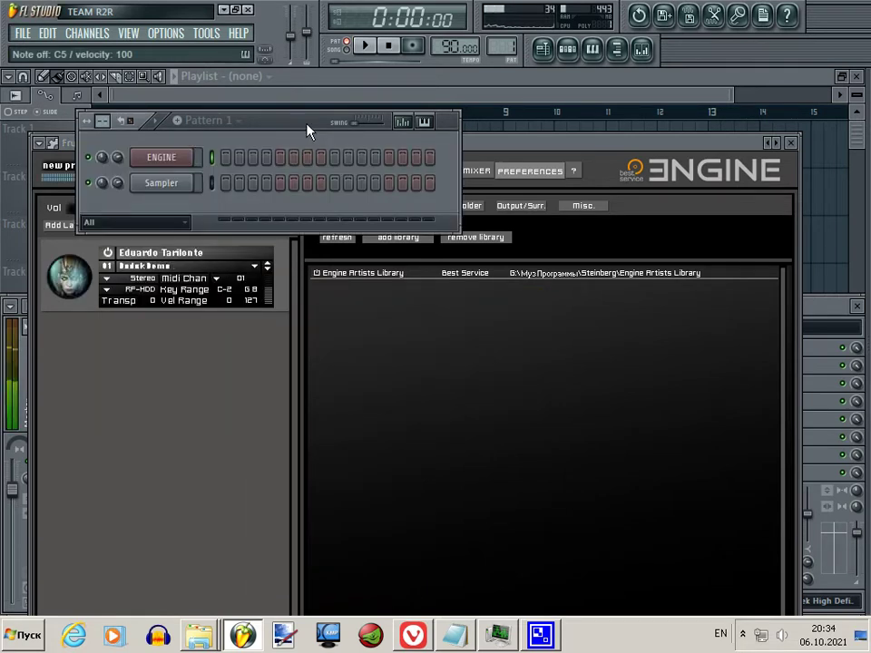
pyautogui.press('v')
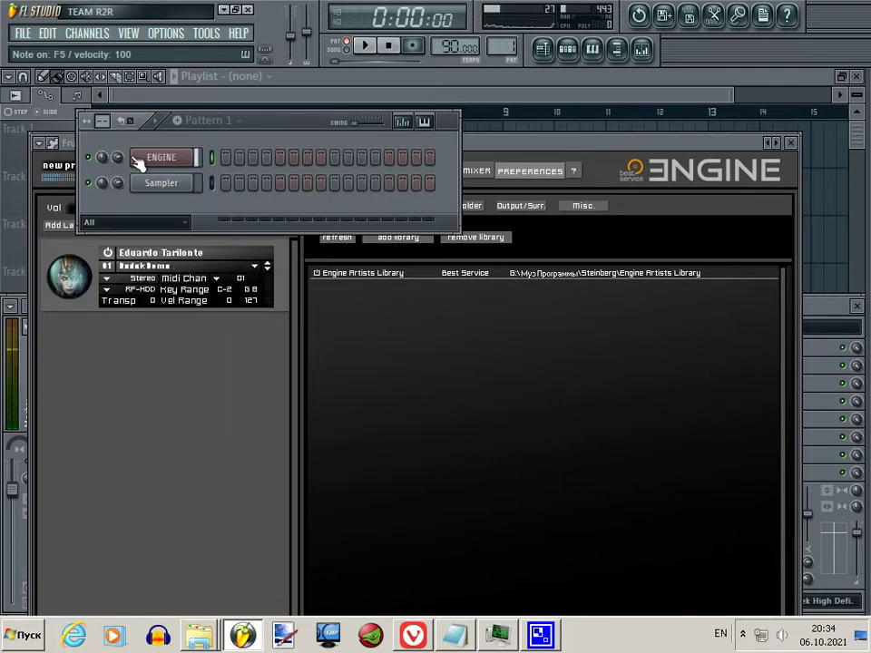
# - Audition the Duduk Demo patch further by playing notes such as C5, D5 and D#5
pyautogui.press('d')
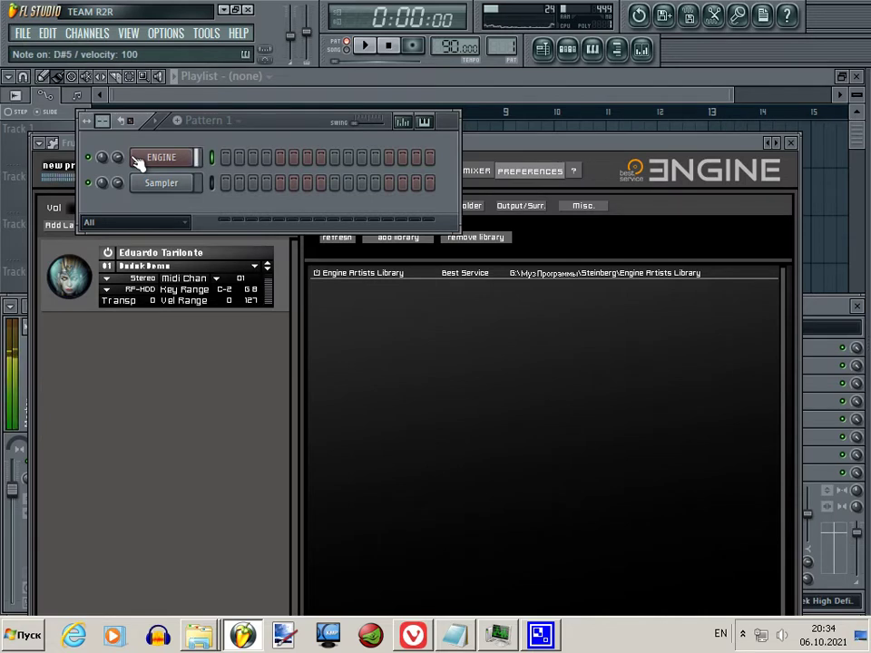
pyautogui.press('z')
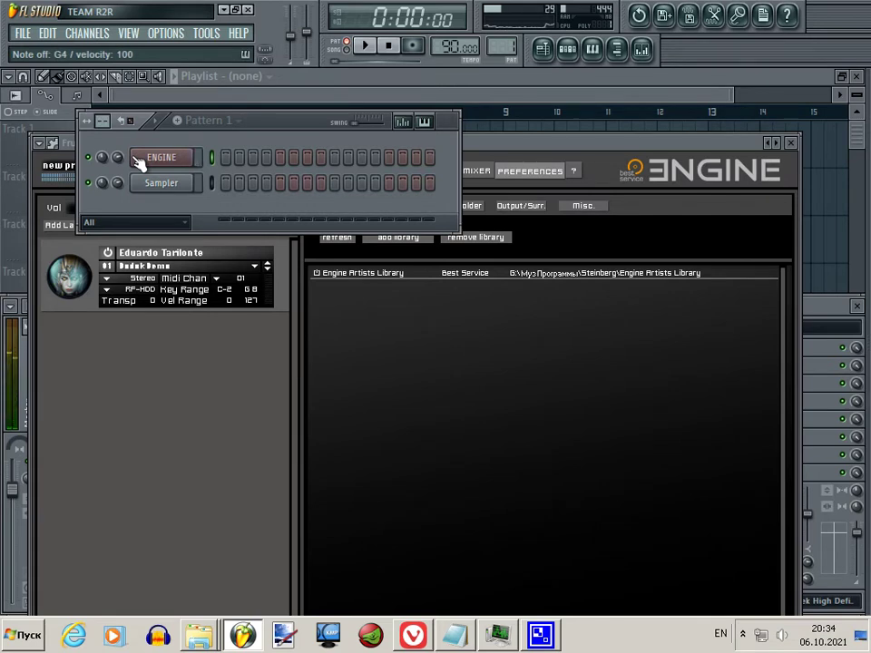
pyautogui.press('z')
pyautogui.press('d')
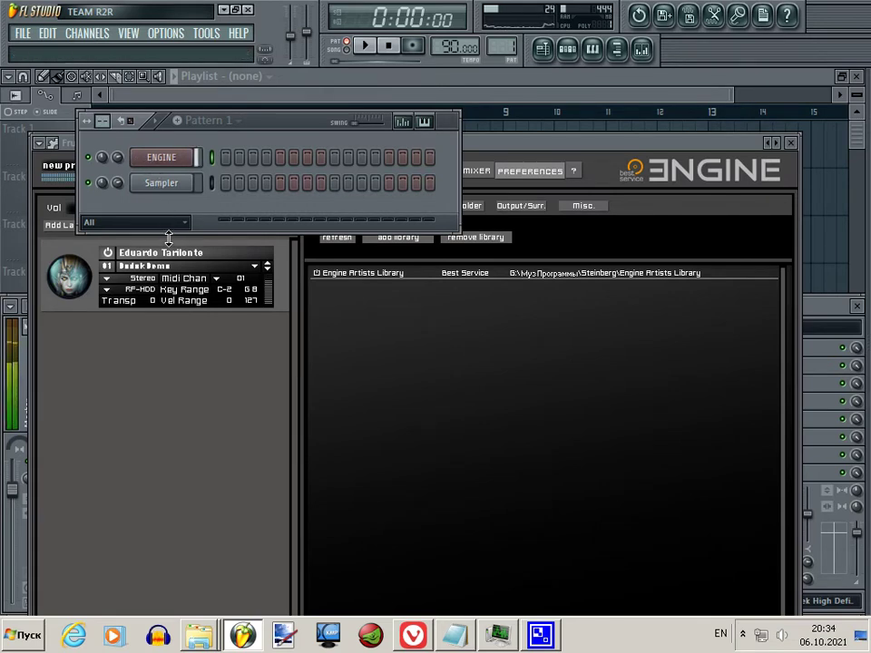
pyautogui.press('d')
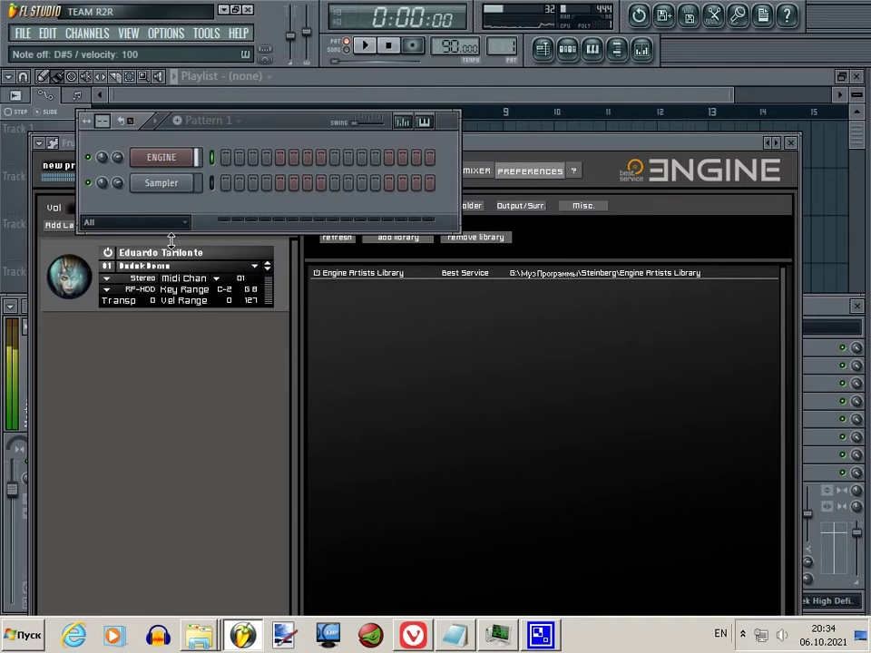
pyautogui.press('c')
pyautogui.press('x')
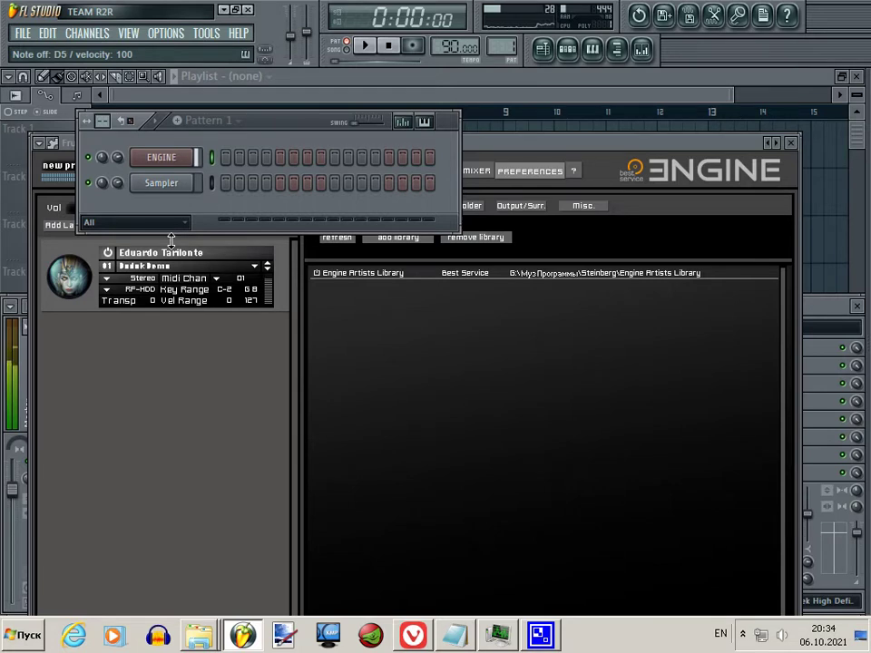
# - Load Oud DEMO from the Arabic Oud library into ENGINE layer 01 and audition it
pyautogui.click(178, 261)
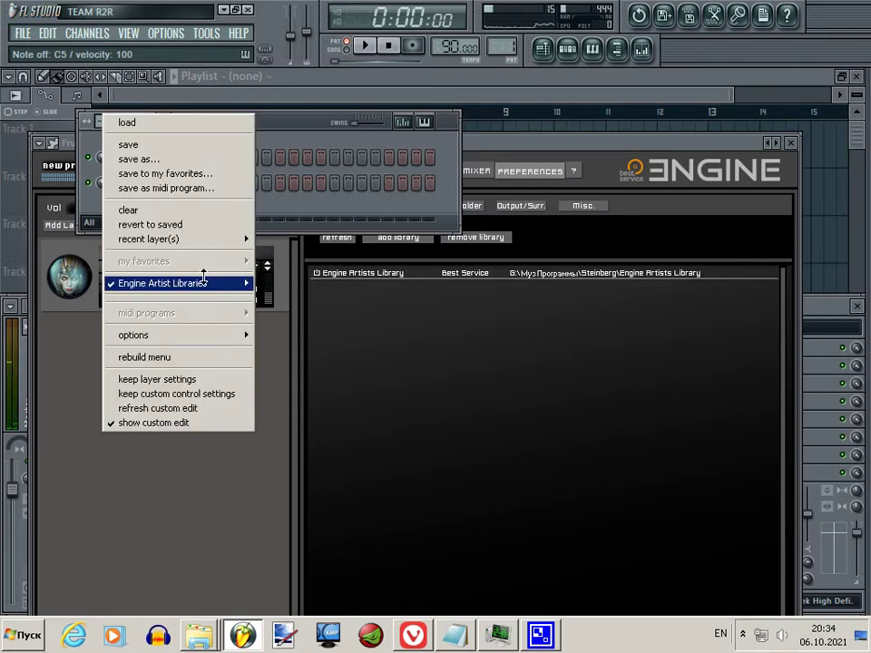
pyautogui.moveTo(244, 283)
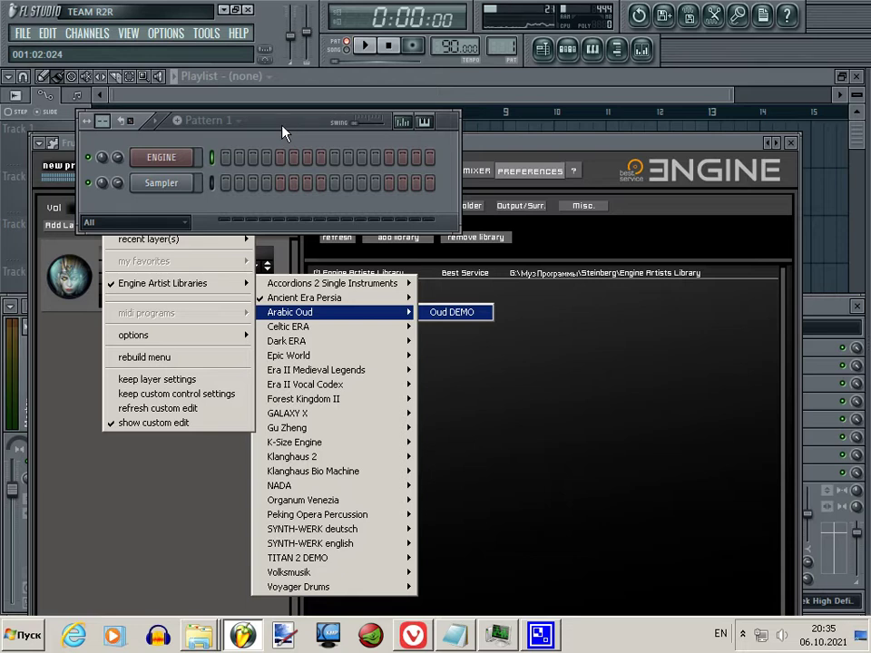
pyautogui.click(397, 306)
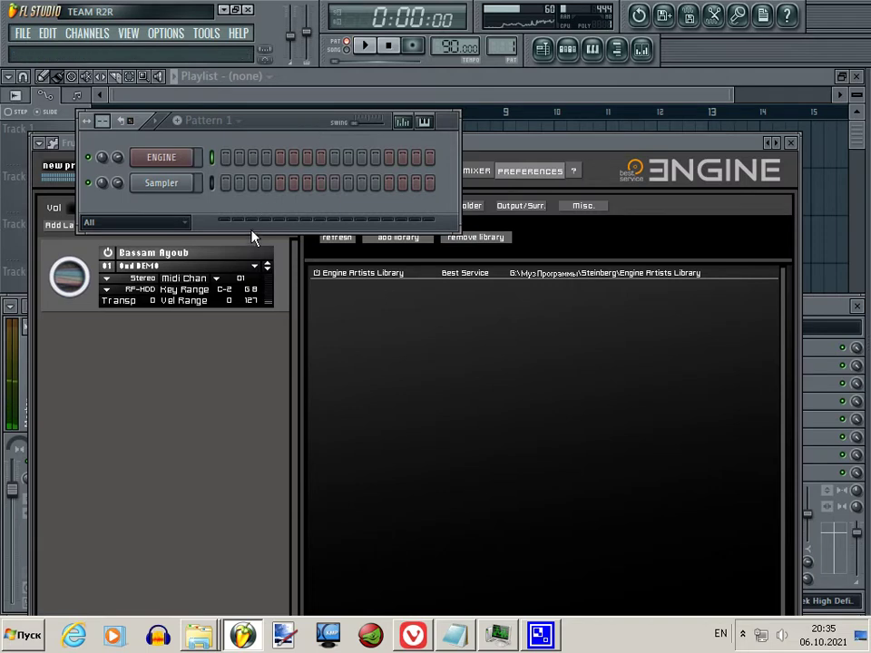
# - Load Organum Venezia DEMO into ENGINE layer 01 and bring the step sequencer forward to audition it
pyautogui.click(235, 259)
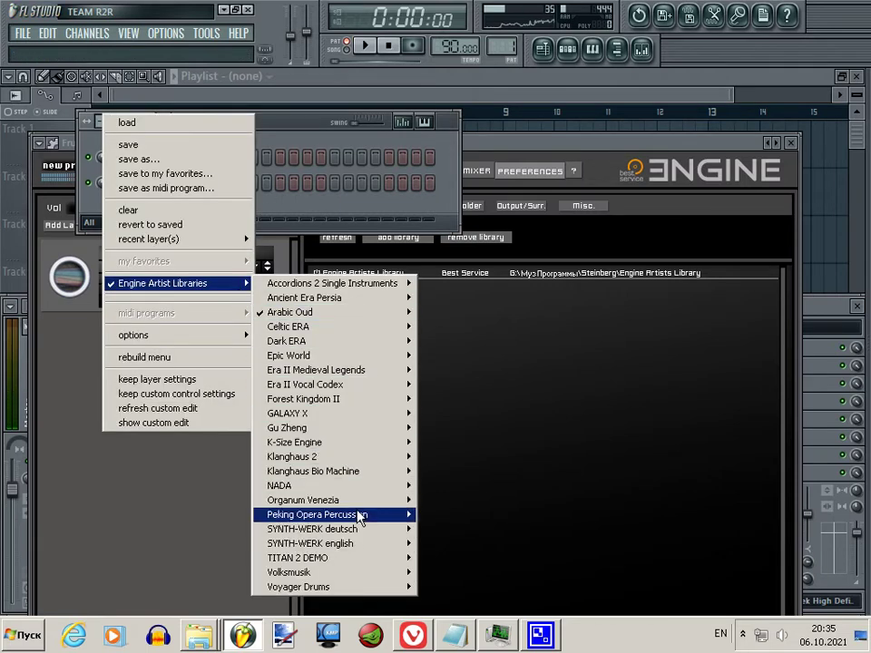
pyautogui.moveTo(362, 501)
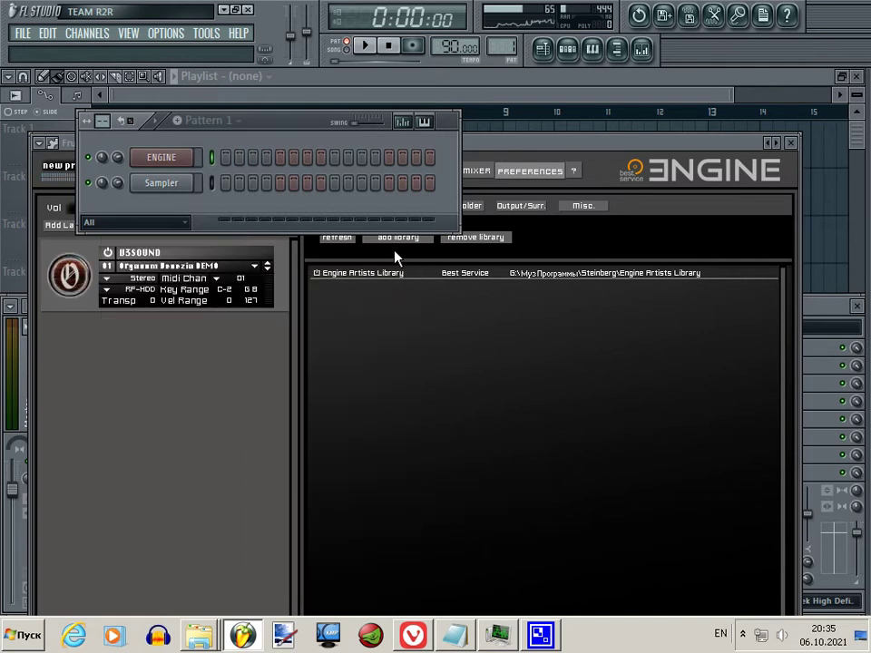
pyautogui.click(184, 164)
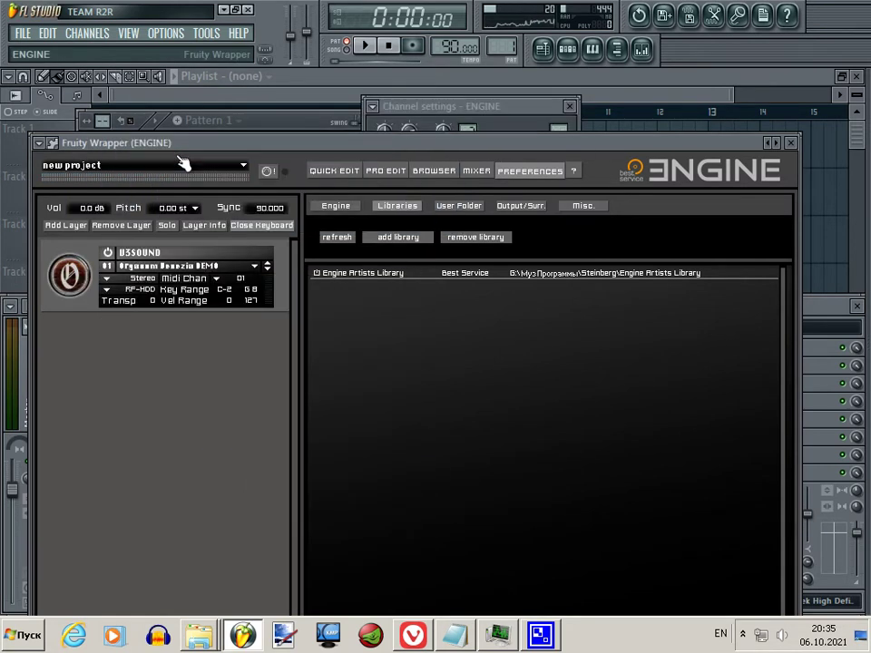
pyautogui.click(292, 124)
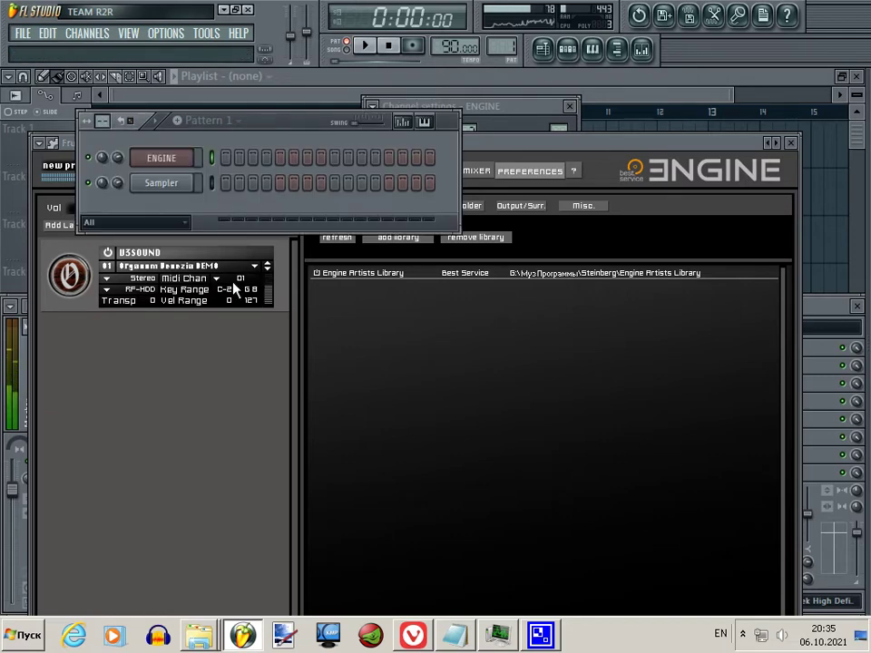
# - Load David The Bowie from GALAXY X's Galaxy X-KEYS DEMO folder into layer 01 and audition it
pyautogui.click(210, 266)
pyautogui.moveTo(218, 285)
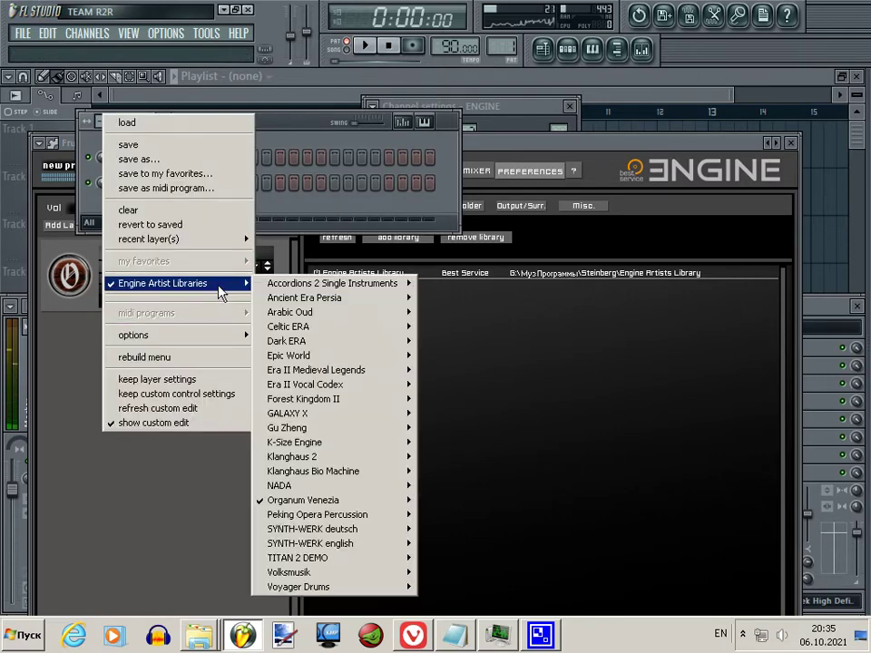
pyautogui.moveTo(328, 413)
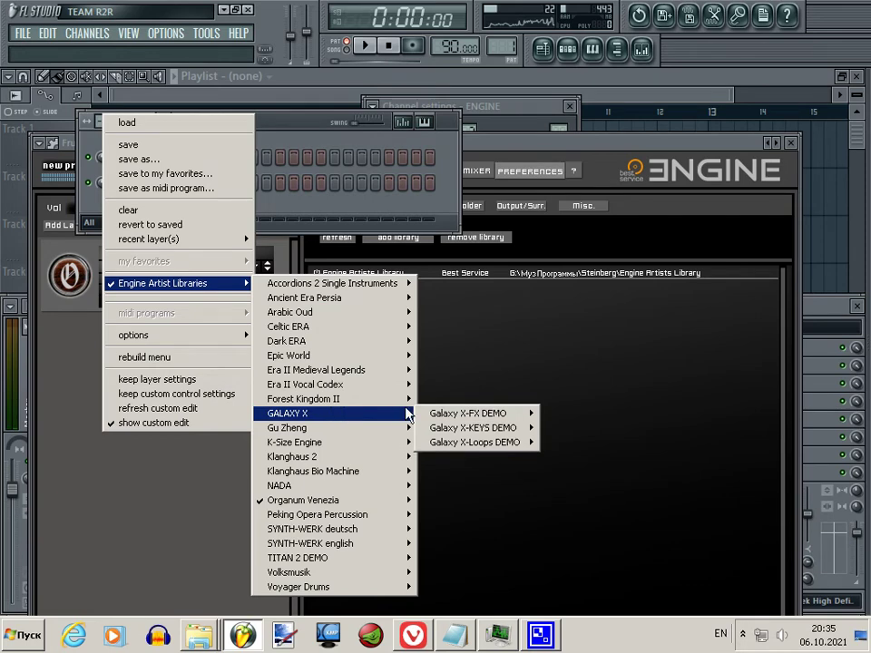
pyautogui.moveTo(444, 418)
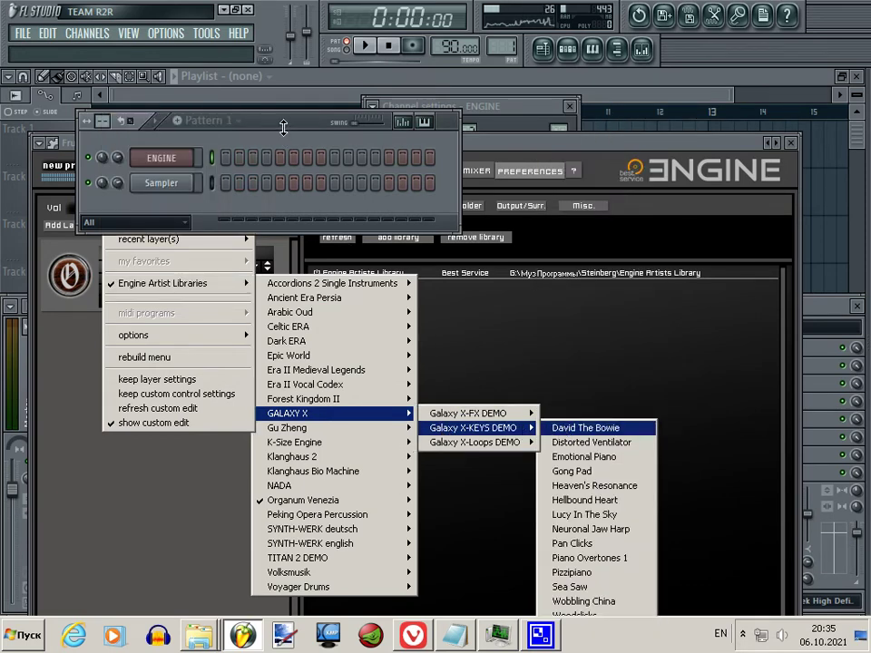
pyautogui.press('Return')
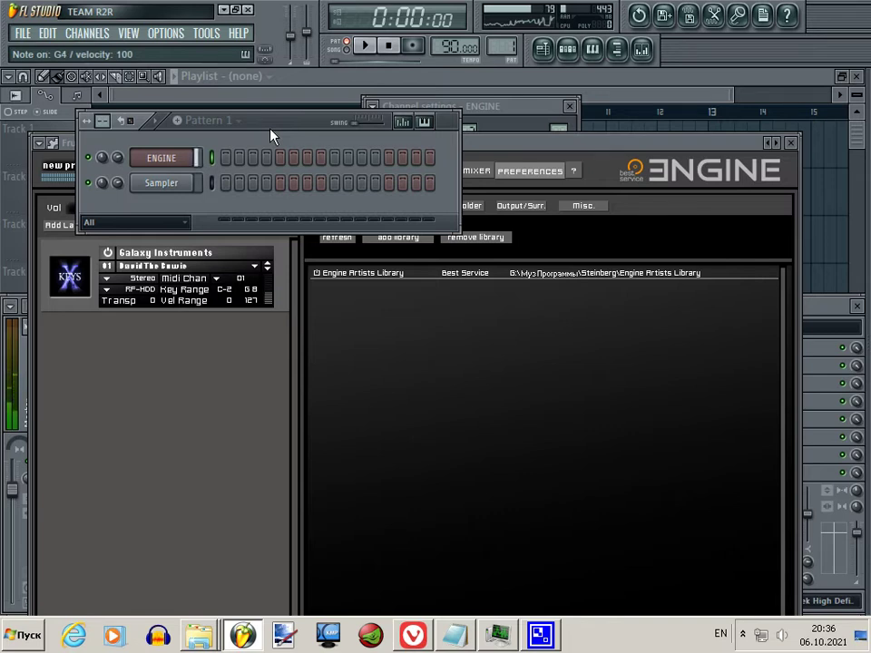
# - Load Gong Pad from GALAXY X's Galaxy X-KEYS DEMO folder into ENGINE layer 01
pyautogui.click(186, 269)
pyautogui.moveTo(182, 283)
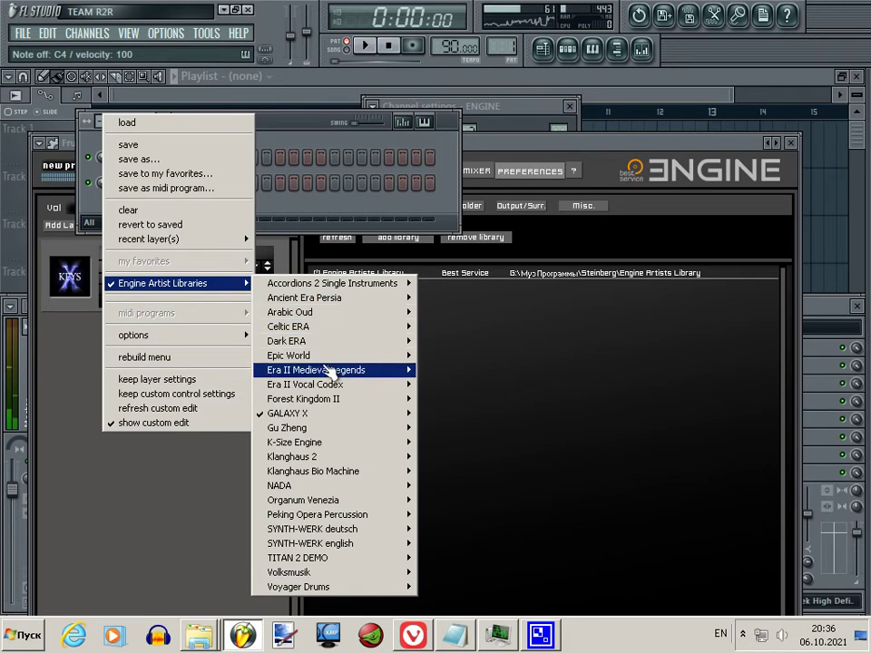
pyautogui.moveTo(334, 413)
pyautogui.moveTo(481, 427)
pyautogui.click(581, 472)
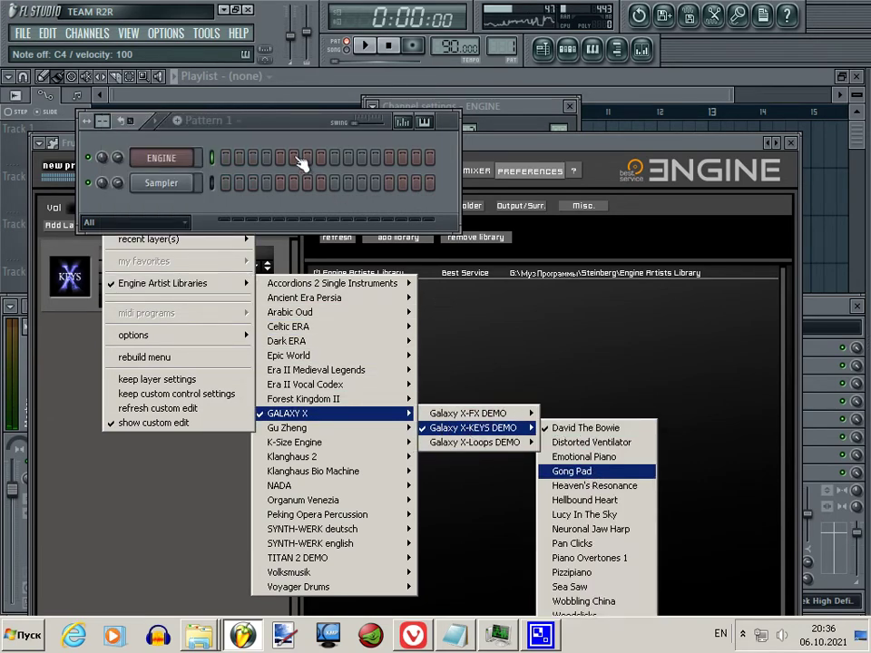
# - Audition the Gong Pad patch by playing notes such as C5, D#5 and F4
pyautogui.press('z')
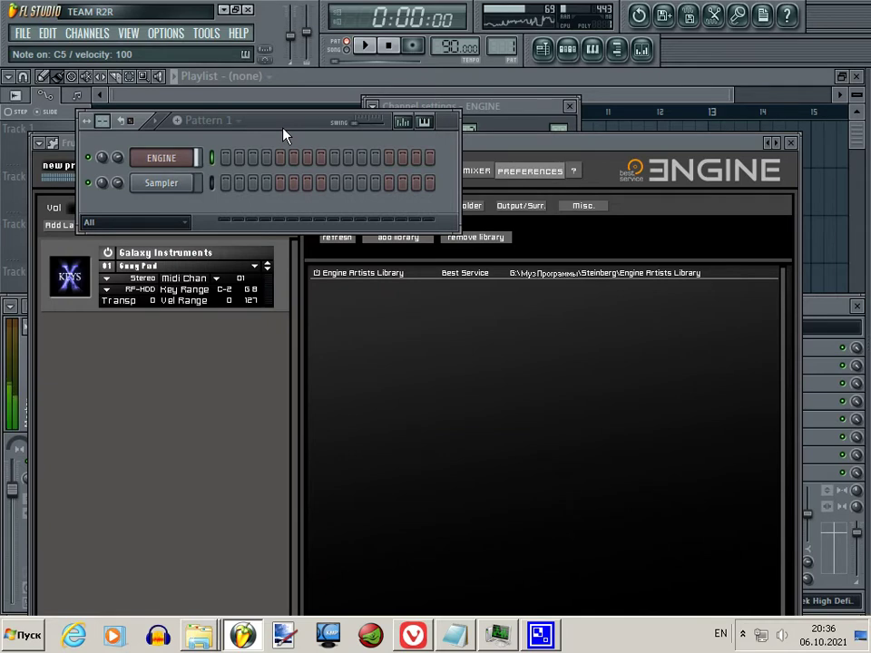
pyautogui.press('d')
pyautogui.press('b')
pyautogui.press('v')
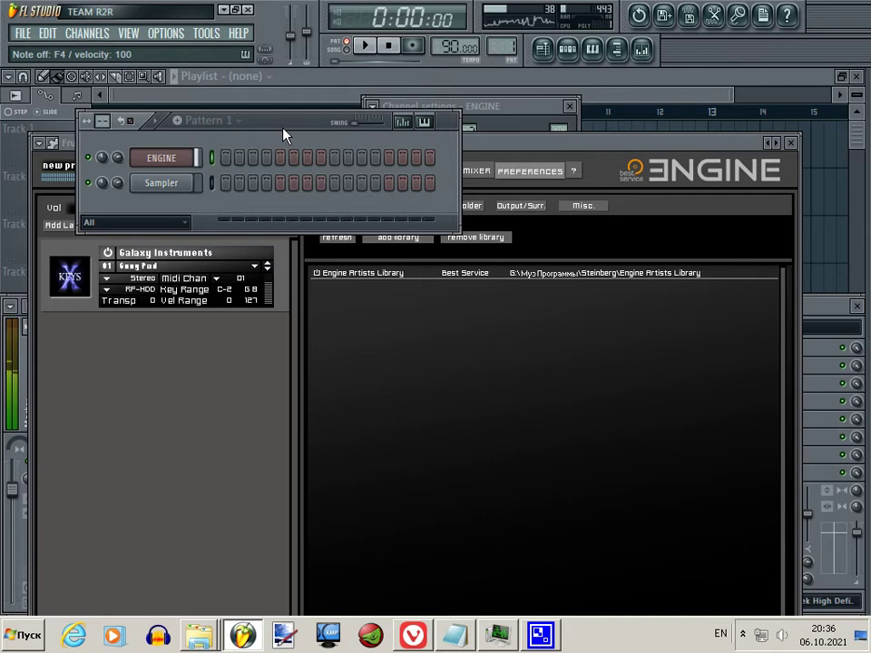
pyautogui.press('3')
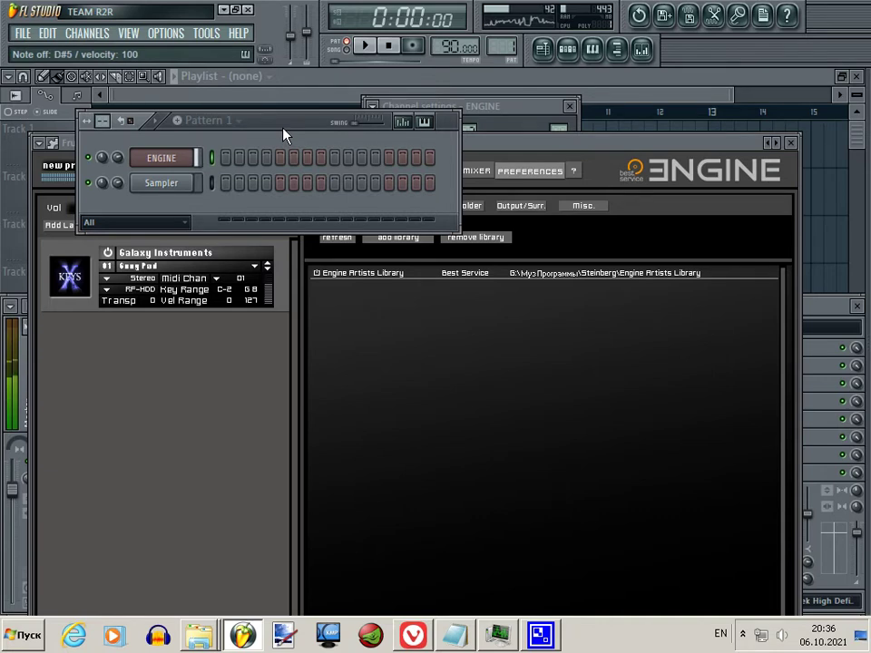
pyautogui.press('q')
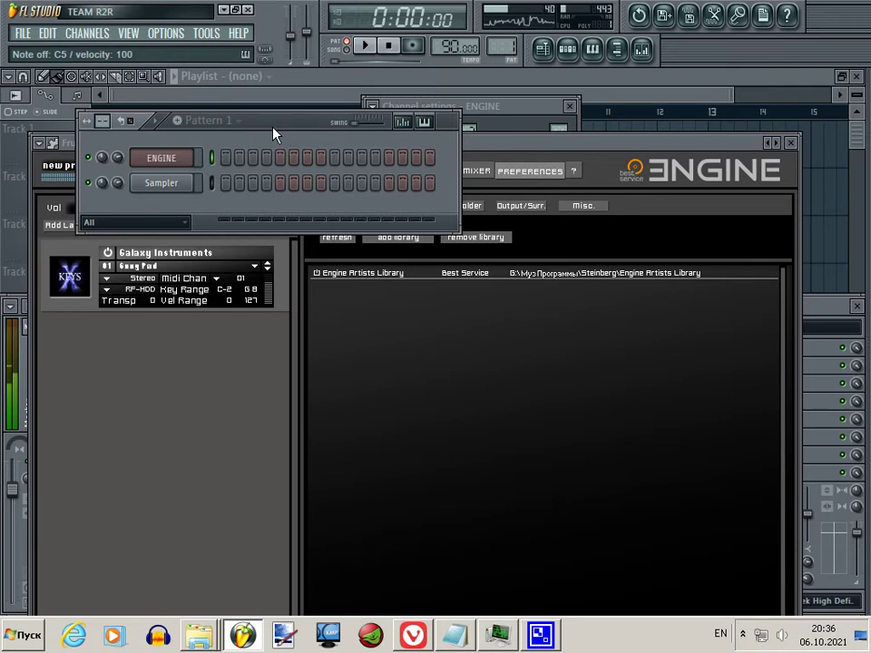
# - Replace the ENGINE channel with UVIWorkstation from the full generator plugin list
pyautogui.rightClick(193, 158)
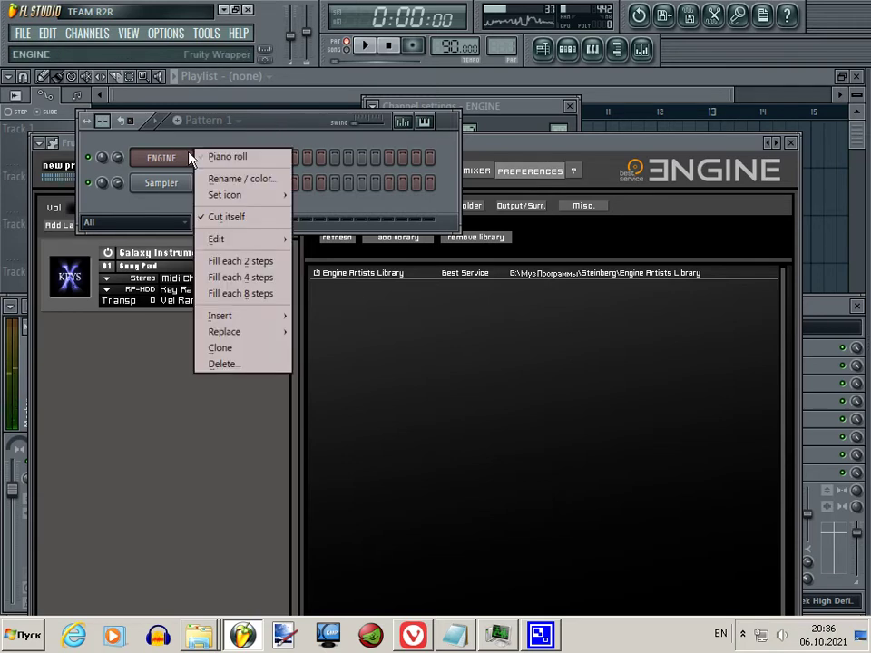
pyautogui.moveTo(290, 313)
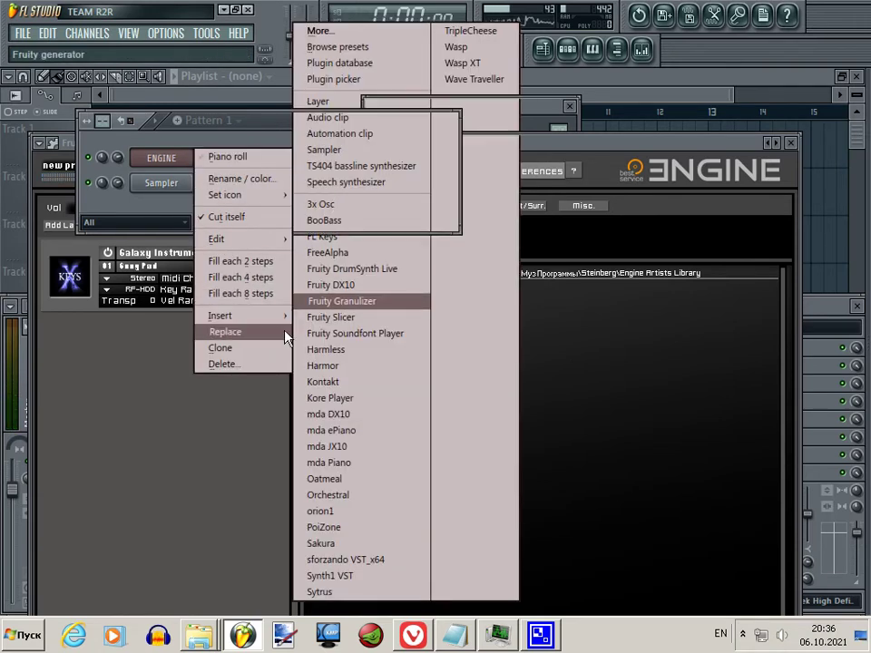
pyautogui.click(317, 30)
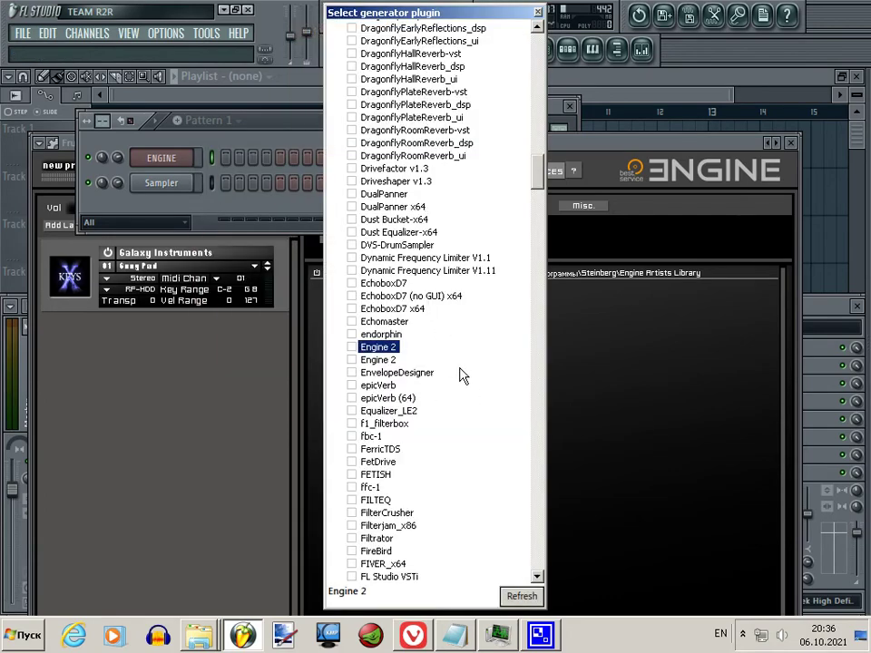
pyautogui.scroll(-20, 461, 375)
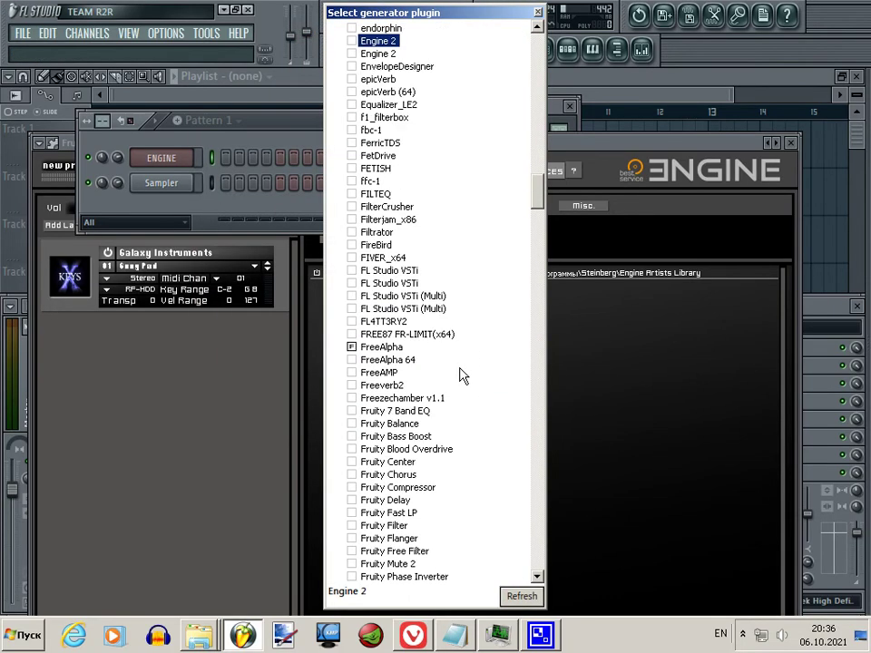
pyautogui.moveTo(541, 247); pyautogui.dragTo(439, 406)
pyautogui.click(432, 388)
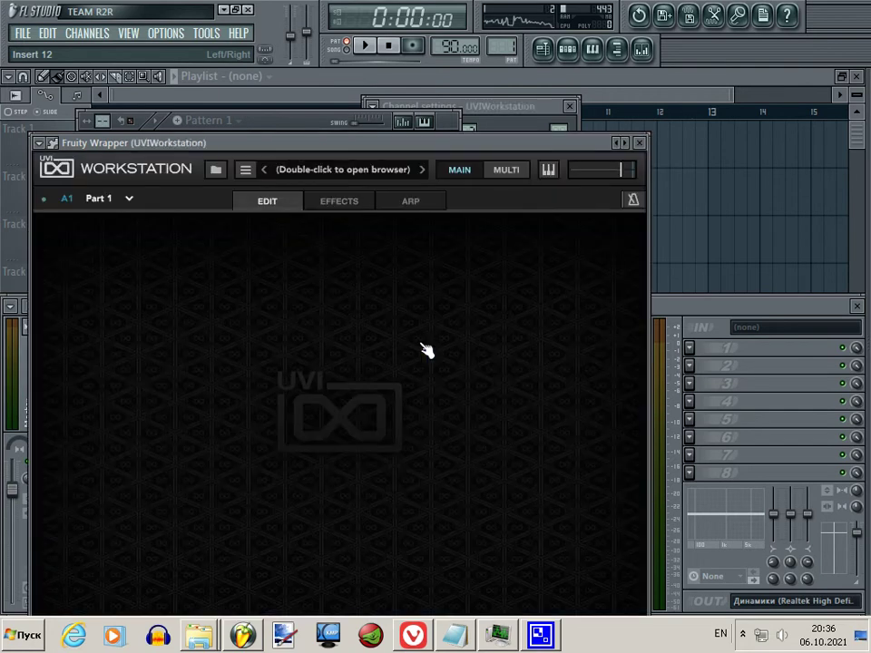
# - Load the Cityscapes 1.4 instrument from the UVI Workstation browser and bring the step sequencer forward to audition it
pyautogui.doubleClick(333, 170)
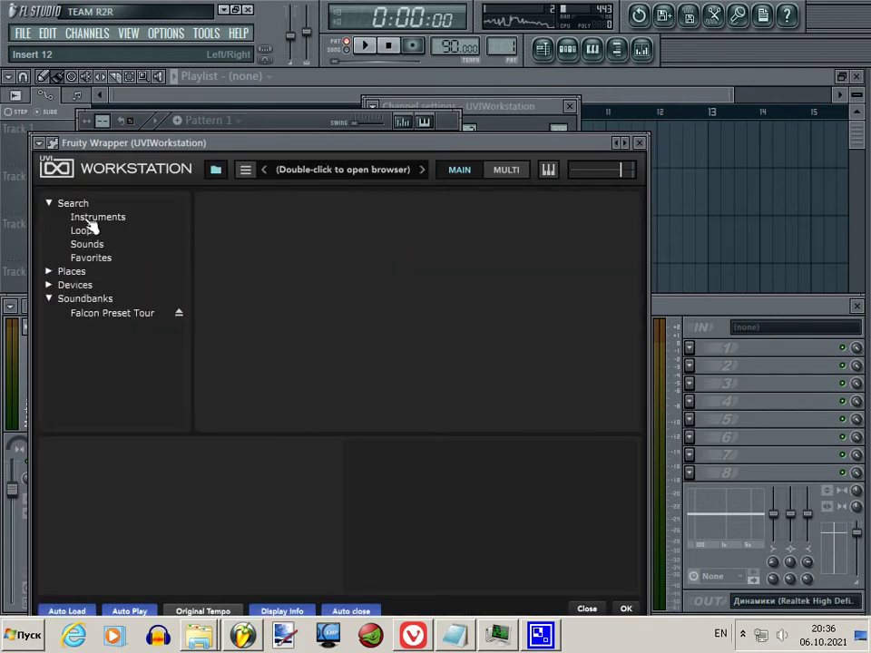
pyautogui.click(95, 217)
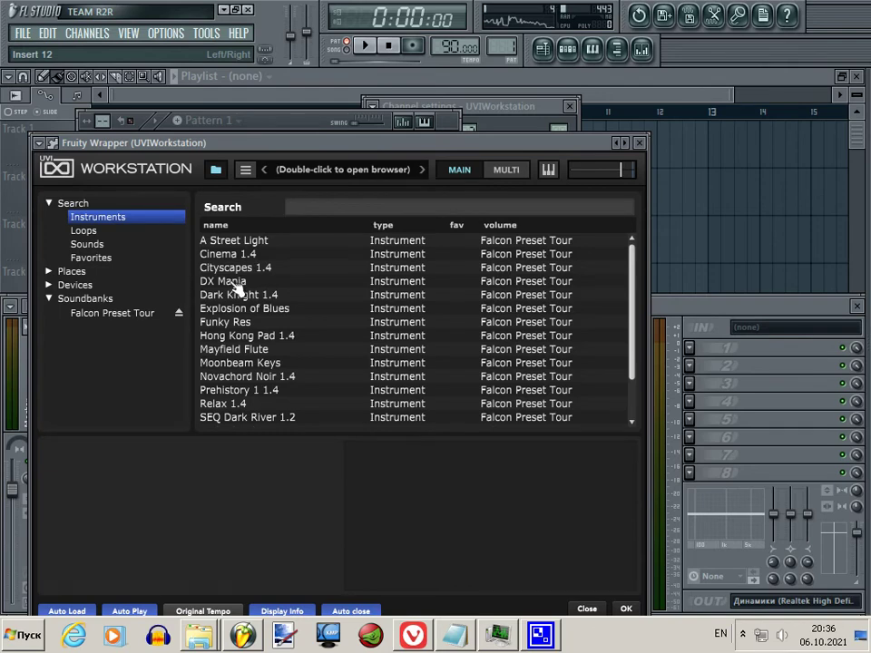
pyautogui.click(238, 270)
pyautogui.click(304, 122)
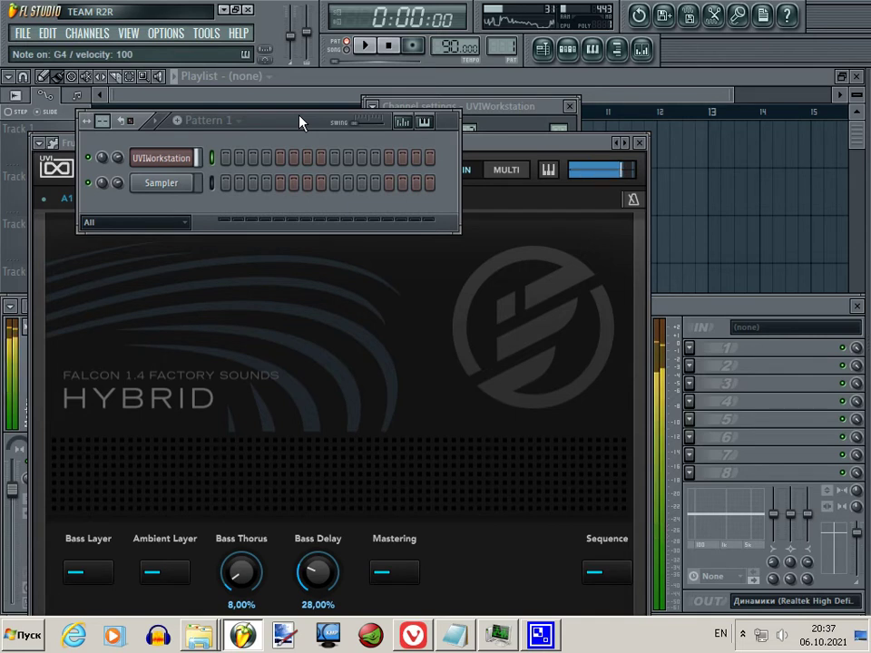
# - Switch off the Bass Layer of Cityscapes 1.4 and audition the preset again
pyautogui.click(86, 573)
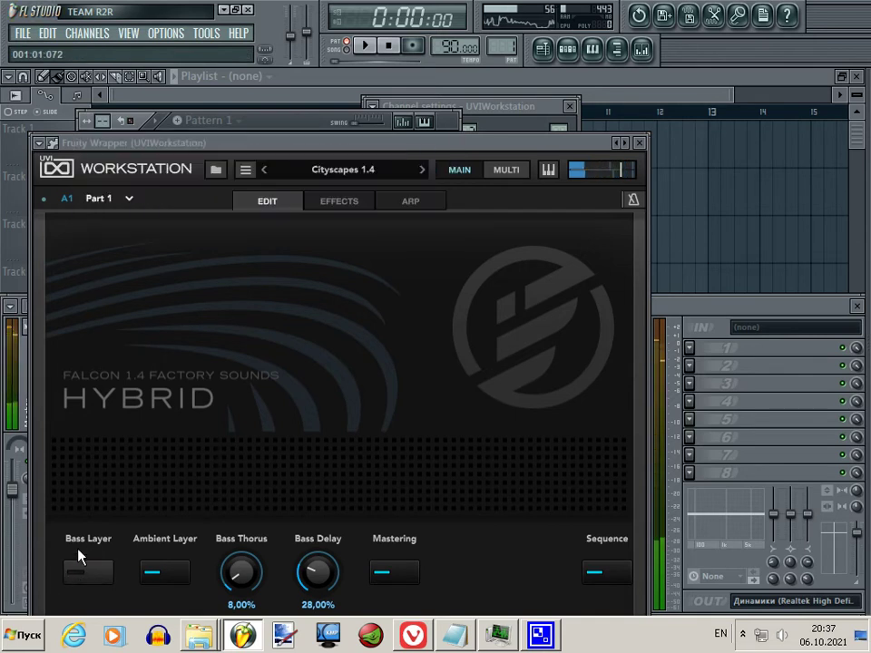
pyautogui.click(290, 134)
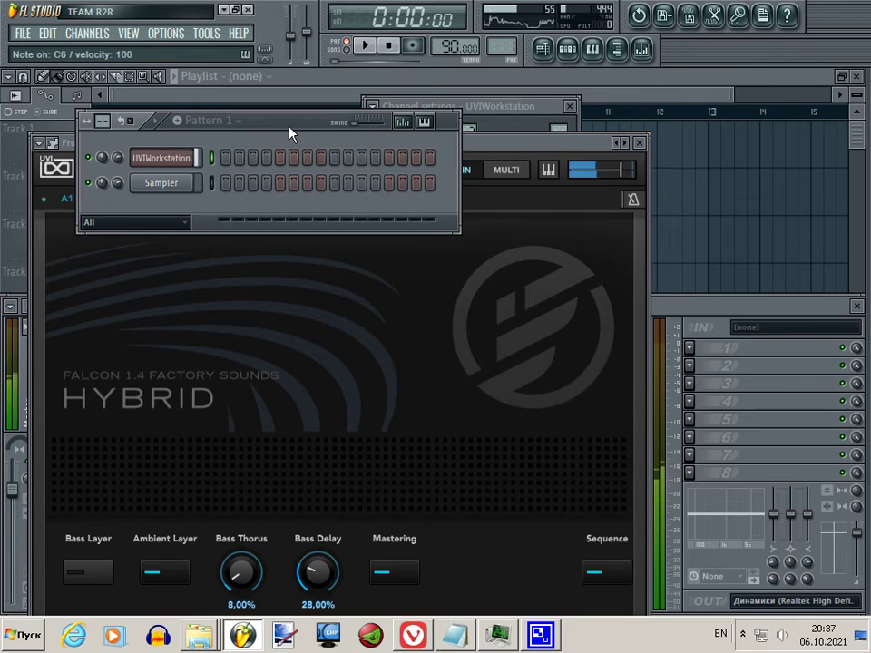
# - Load the Novachord Noir 1.4 preset from the Falcon Preset Tour soundbank and bring the channel settings forward to audition it
pyautogui.click(462, 164)
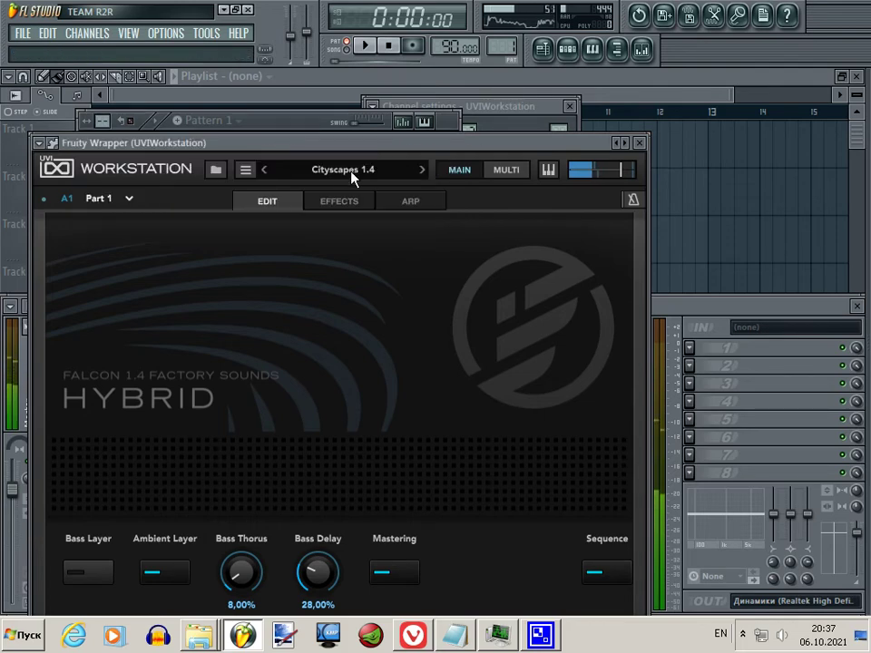
pyautogui.click(335, 168)
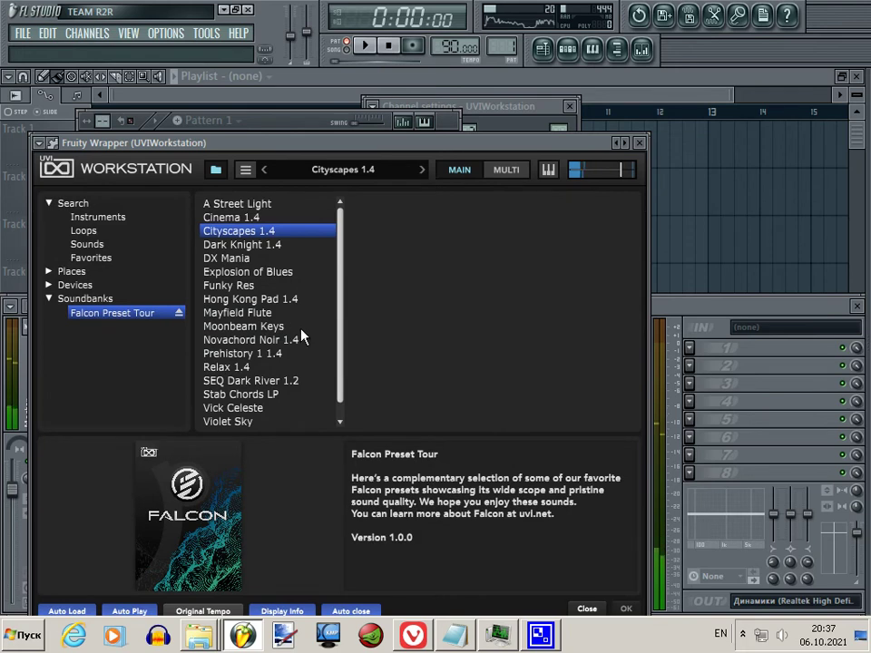
pyautogui.moveTo(340, 311)
pyautogui.mouseDown()
pyautogui.moveTo(341, 327)
pyautogui.moveTo(335, 318)
pyautogui.mouseUp()
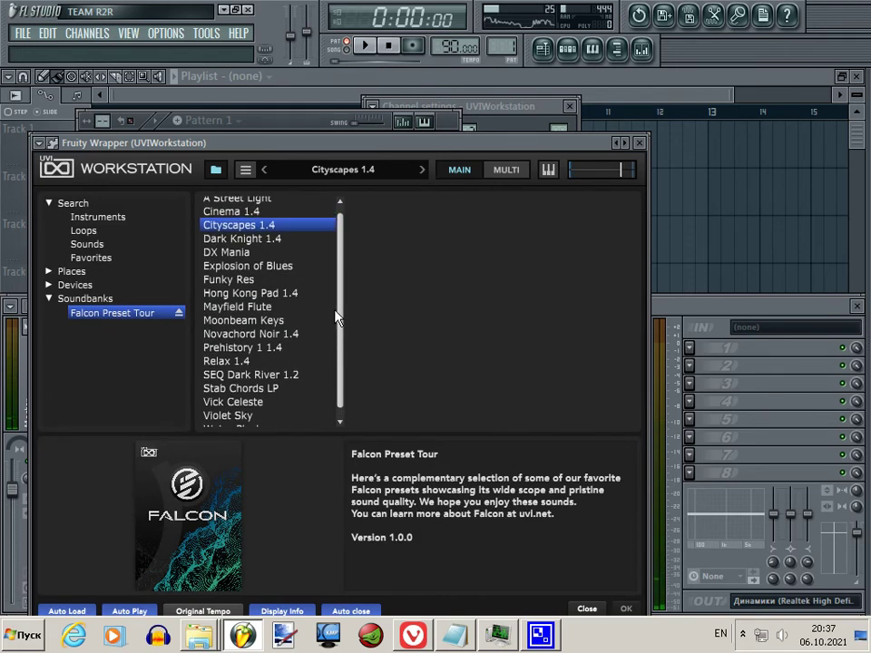
pyautogui.click(293, 336)
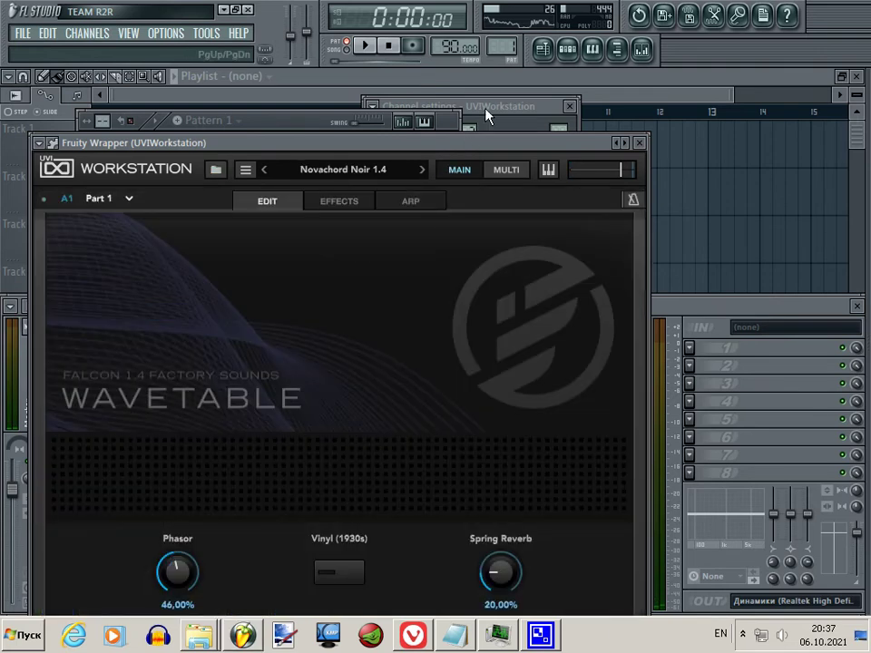
pyautogui.click(487, 114)
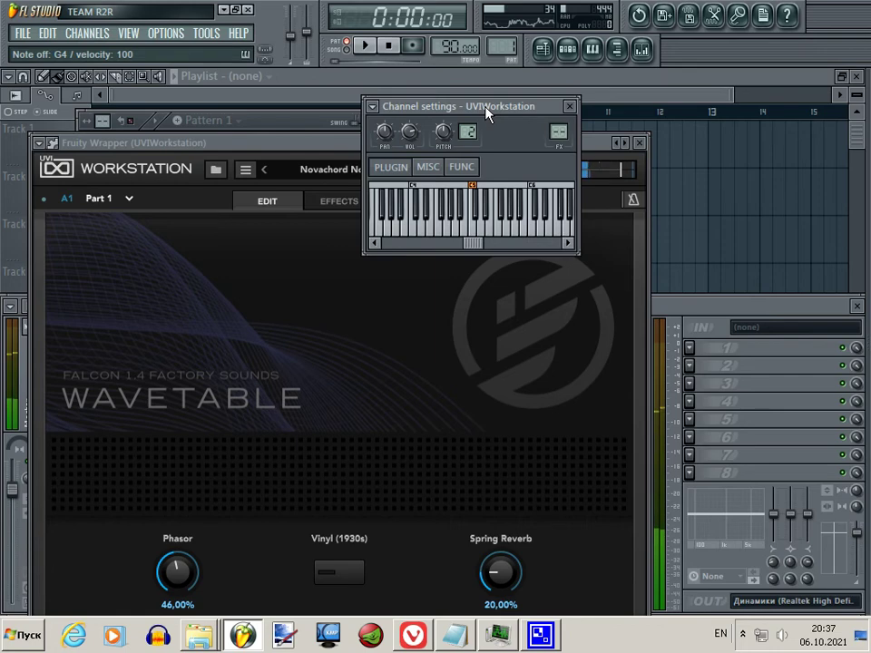
# - Load the Violet Sky preset from the Instruments search list of the preset browser
pyautogui.click(350, 171)
pyautogui.click(331, 172)
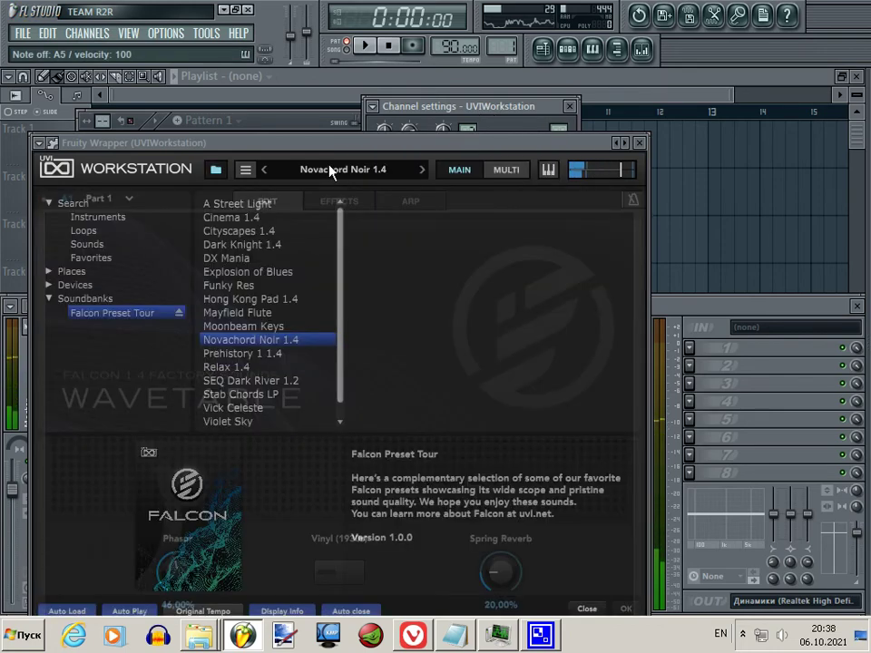
pyautogui.click(107, 219)
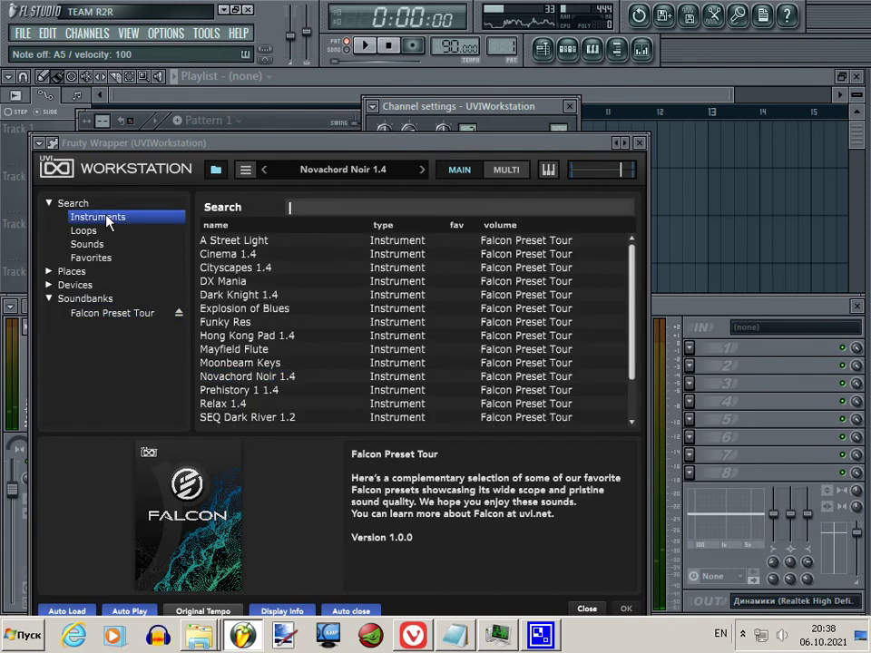
pyautogui.scroll(-3, 300, 317)
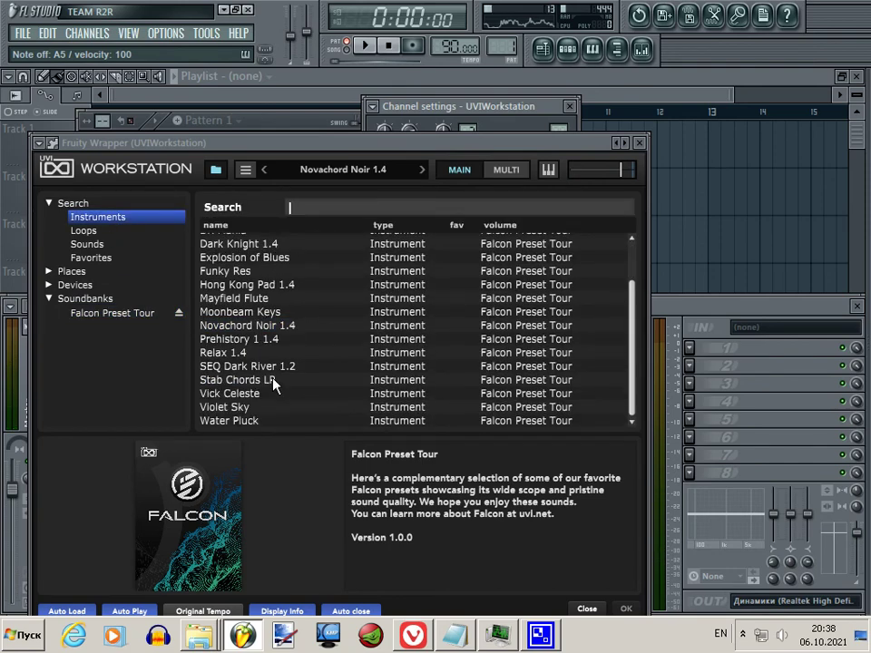
pyautogui.doubleClick(253, 410)
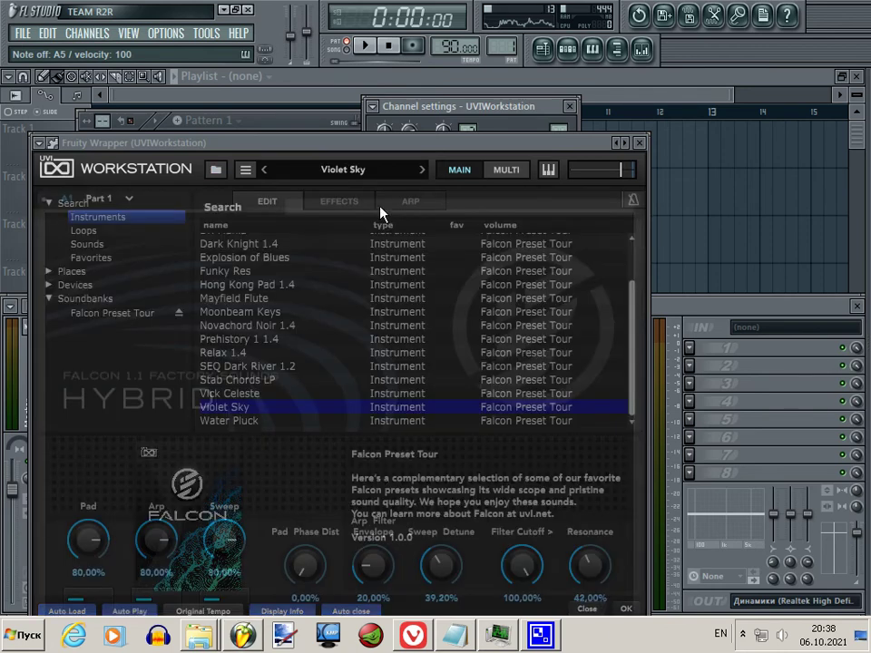
# - Bring the channel settings forward and audition Violet Sky by playing notes such as C5, G4 and E5
pyautogui.click(481, 117)
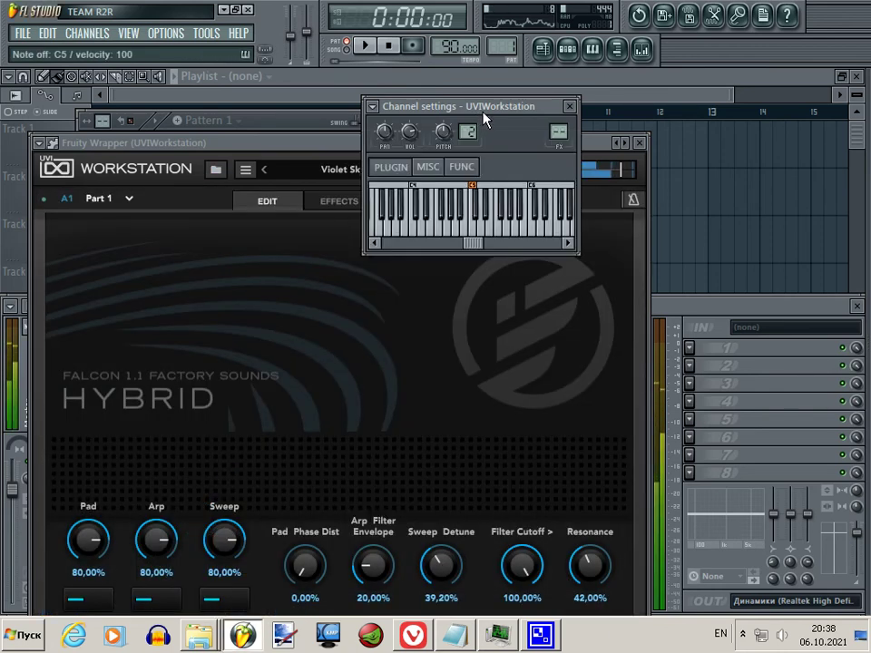
pyautogui.press('b')
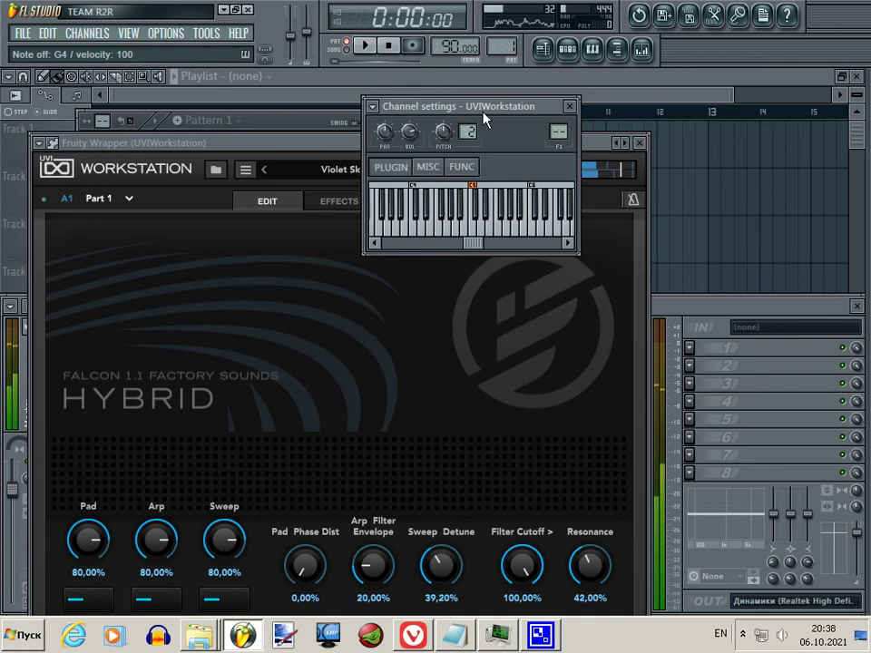
pyautogui.press('y')
pyautogui.press('r')
pyautogui.press('e')
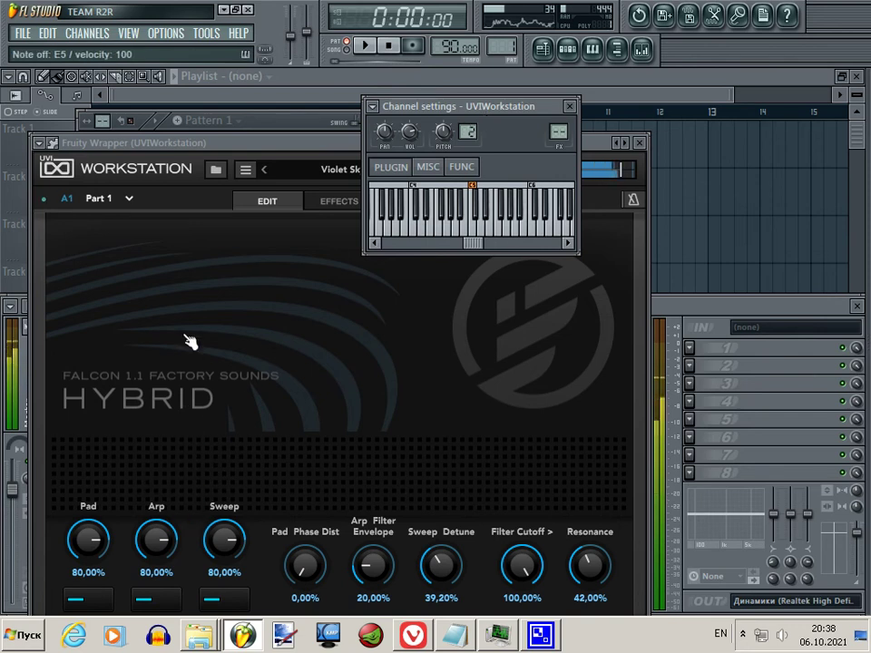
# - Load the Mayfield Flute preset from the Falcon Preset Tour soundbank and audition it with notes such as C5 and G5
pyautogui.click(342, 179)
pyautogui.click(342, 176)
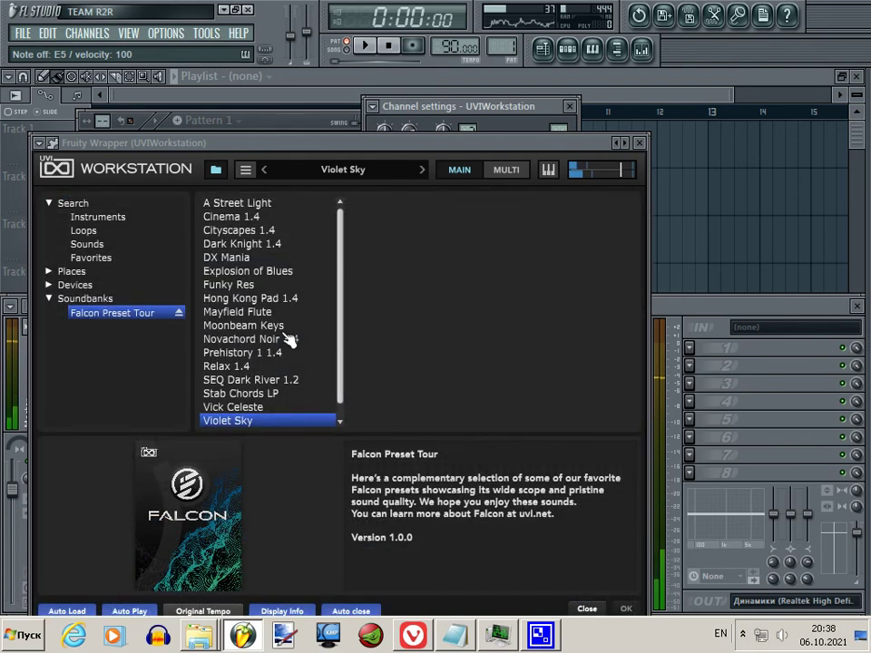
pyautogui.click(261, 312)
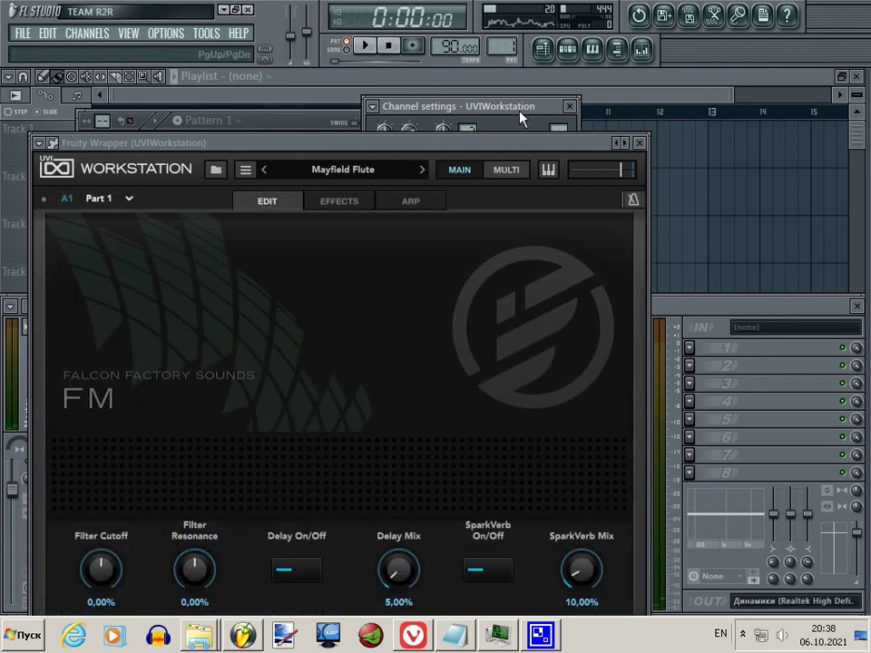
pyautogui.click(522, 114)
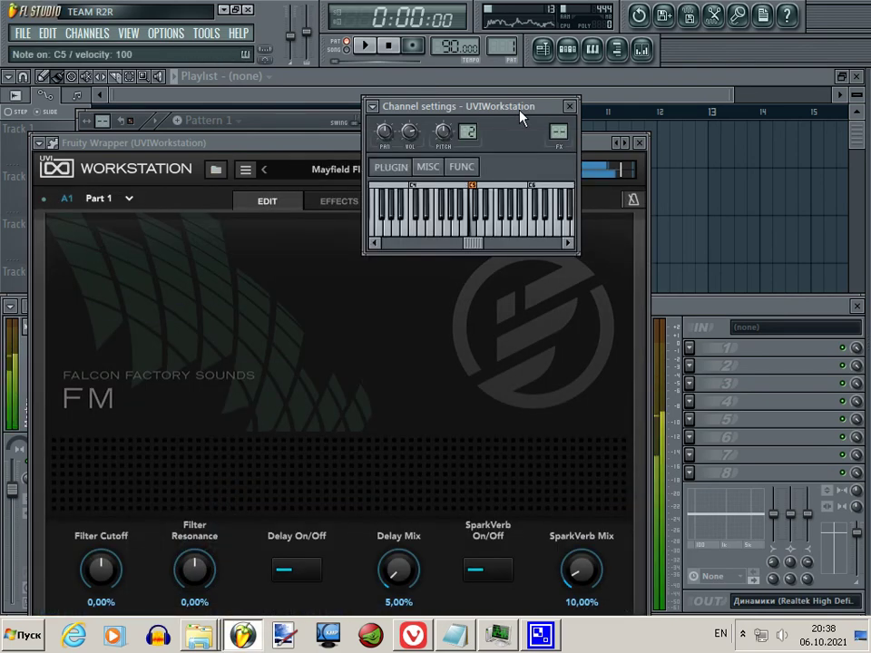
pyautogui.press('b')
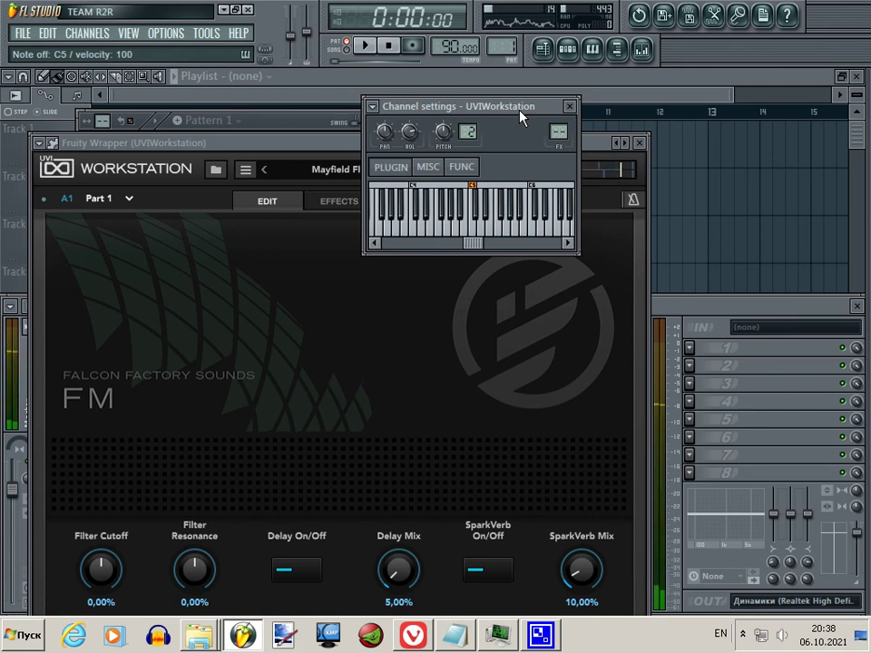
pyautogui.press('q')
pyautogui.press('3')
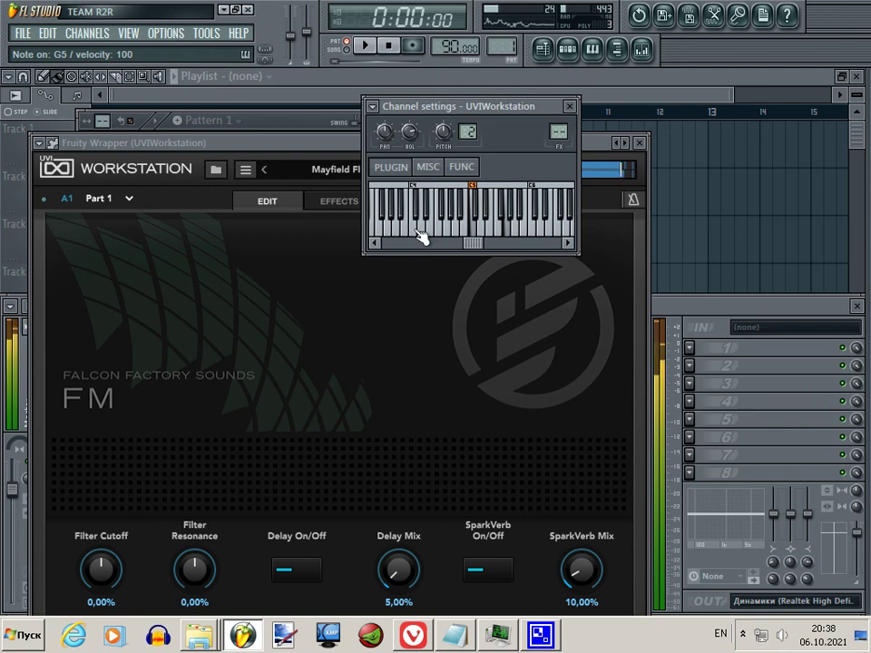
# - Close the UVIWorkstation plugin window and its channel settings
pyautogui.click(640, 147)
pyautogui.click(569, 107)
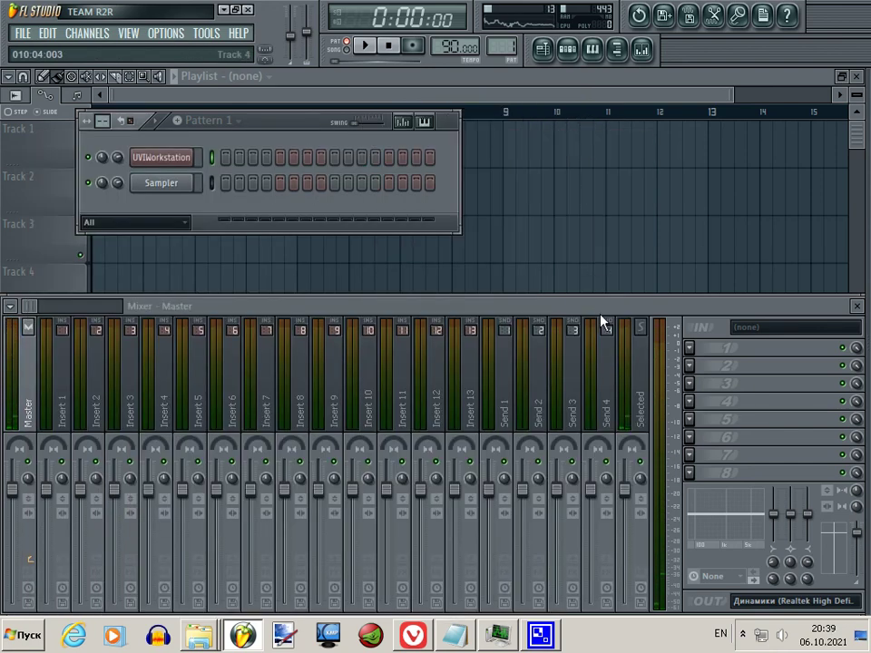